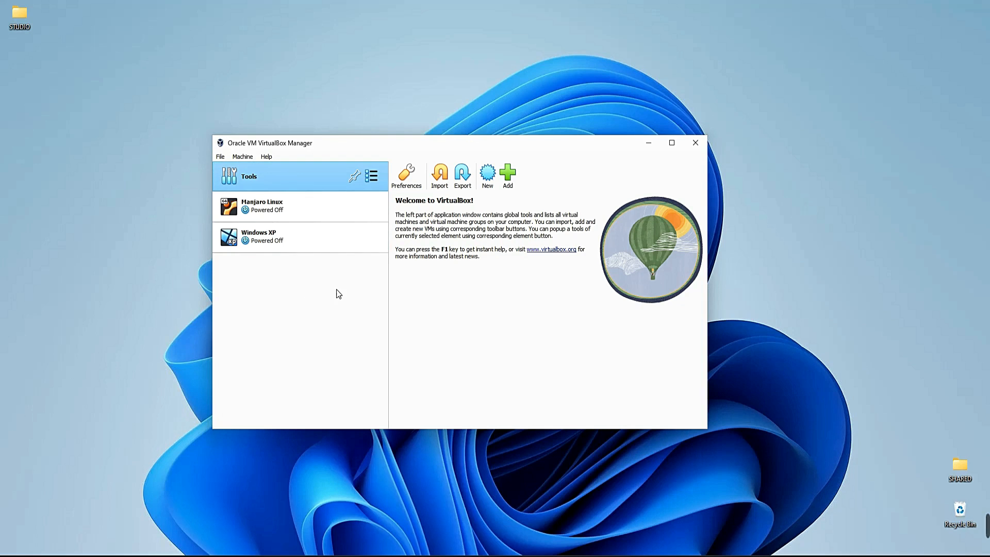
# Step: Switch to Chrome, search the web for virtualbox, and open the Downloads page of virtualbox.org
pyautogui.click(648, 144)
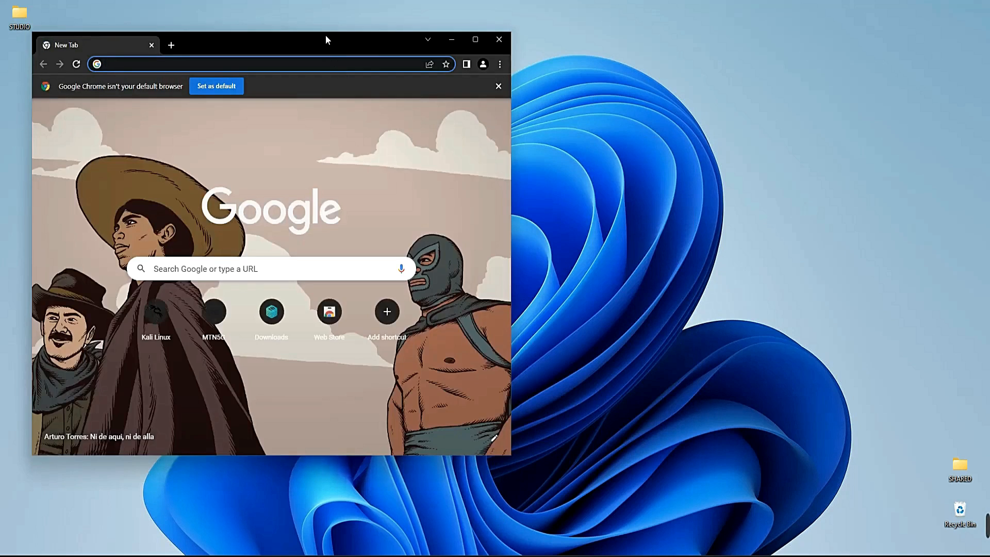
pyautogui.moveTo(325, 36); pyautogui.dragTo(447, 1)
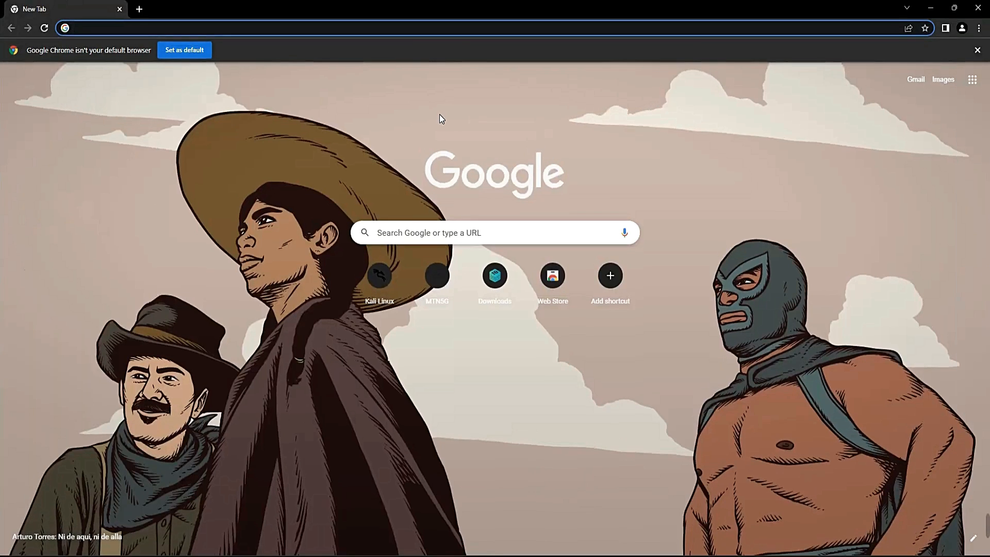
pyautogui.write('virtualbox')
pyautogui.press('Return')
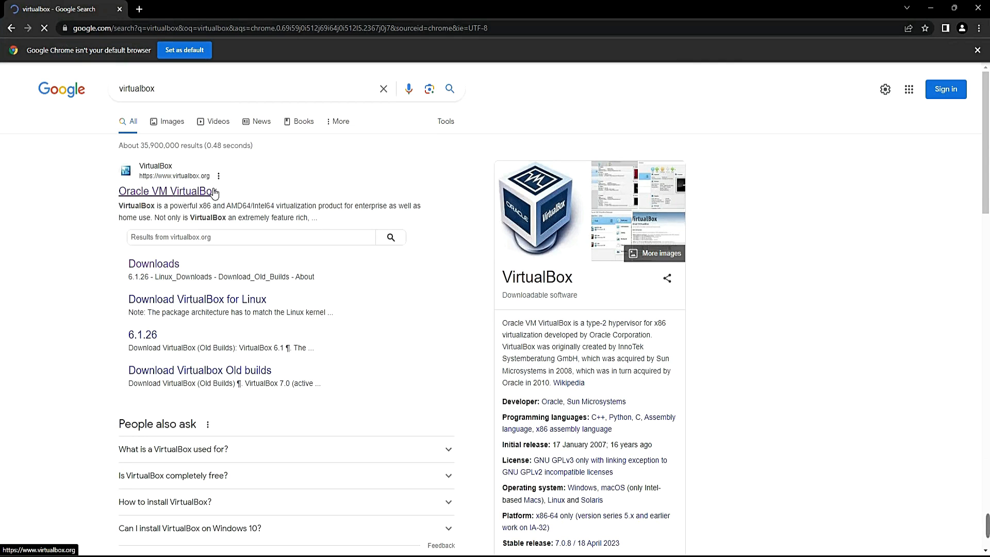
pyautogui.click(170, 196)
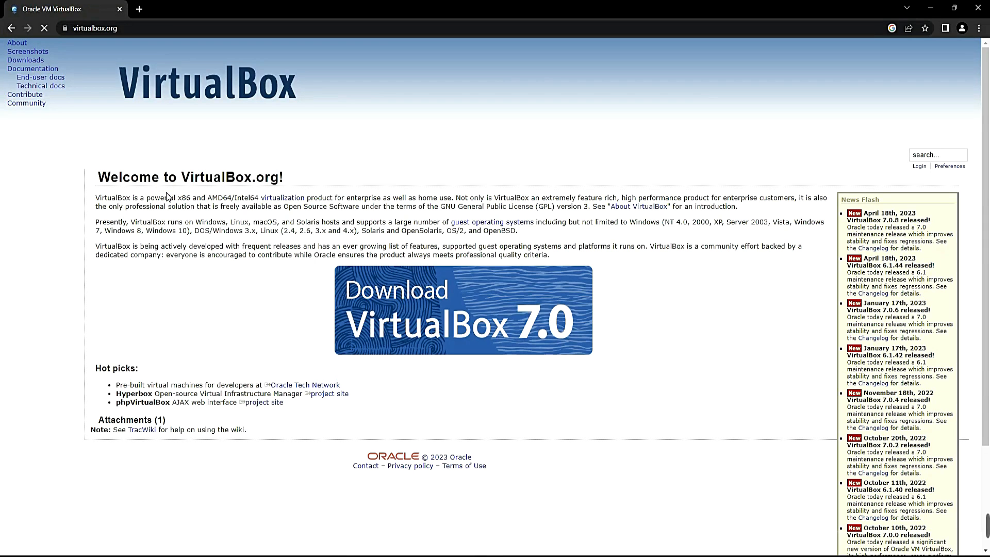
pyautogui.click(32, 61)
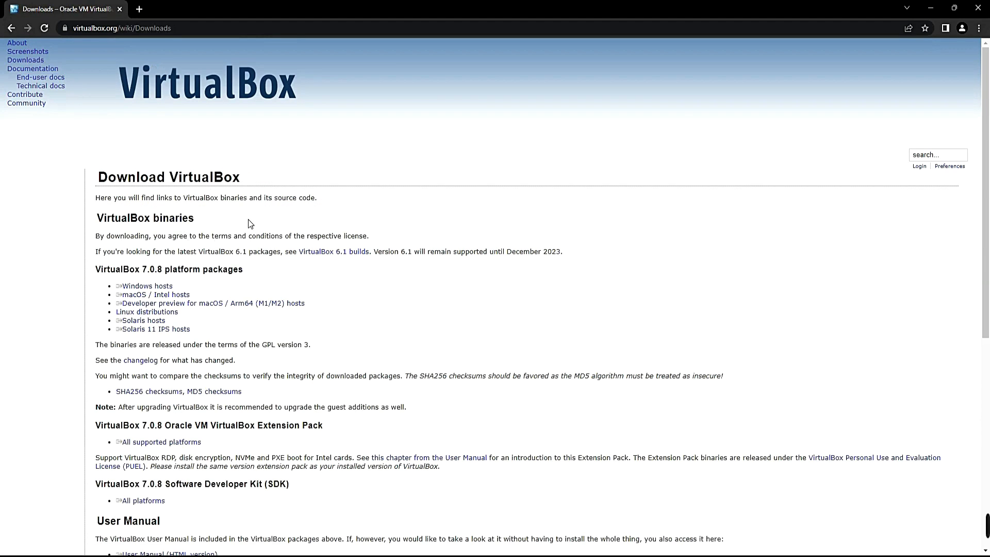
# Step: Review the VirtualBox 7.0.8 platform packages on the download page and close the browser
pyautogui.scroll(-3, 250, 221)
pyautogui.scroll(2, 214, 201)
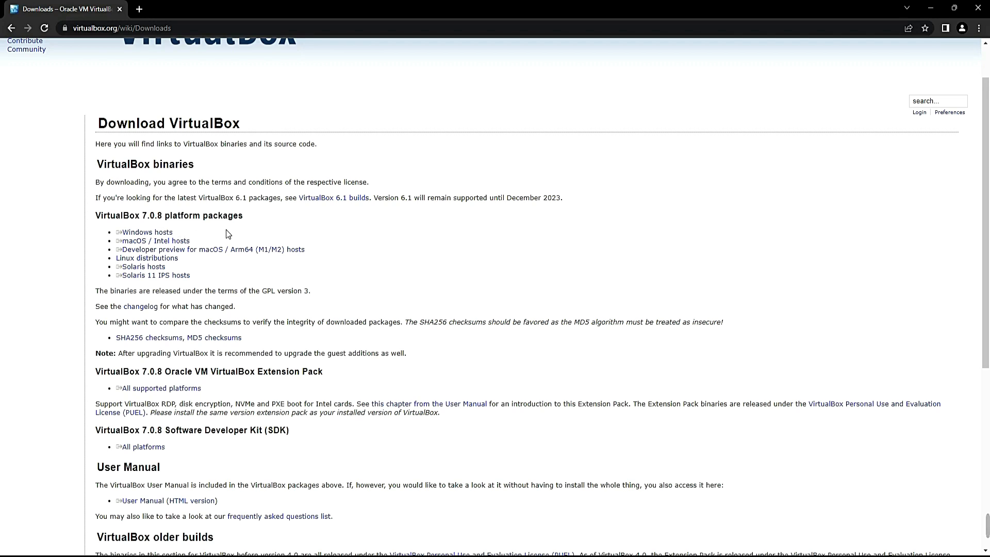
pyautogui.scroll(1, 226, 231)
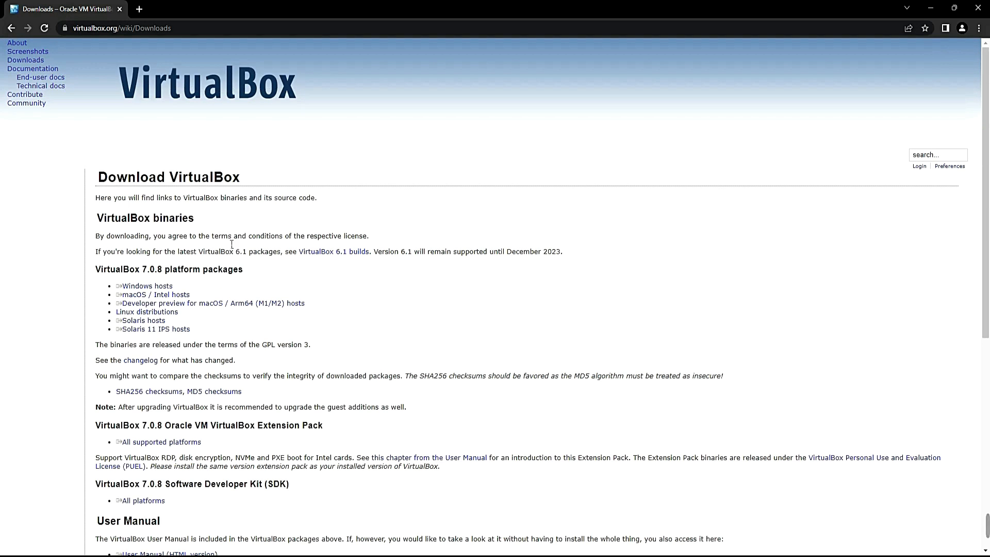
pyautogui.click(979, 8)
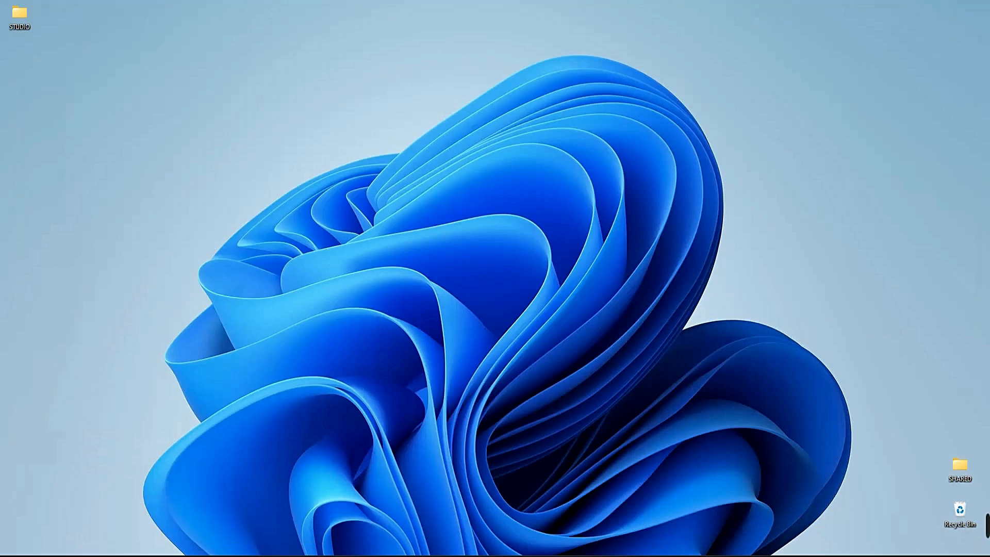
# Step: Locate the macOS Ventura ISO file in the Downloads folder and close the folder window
pyautogui.click(460, 555)
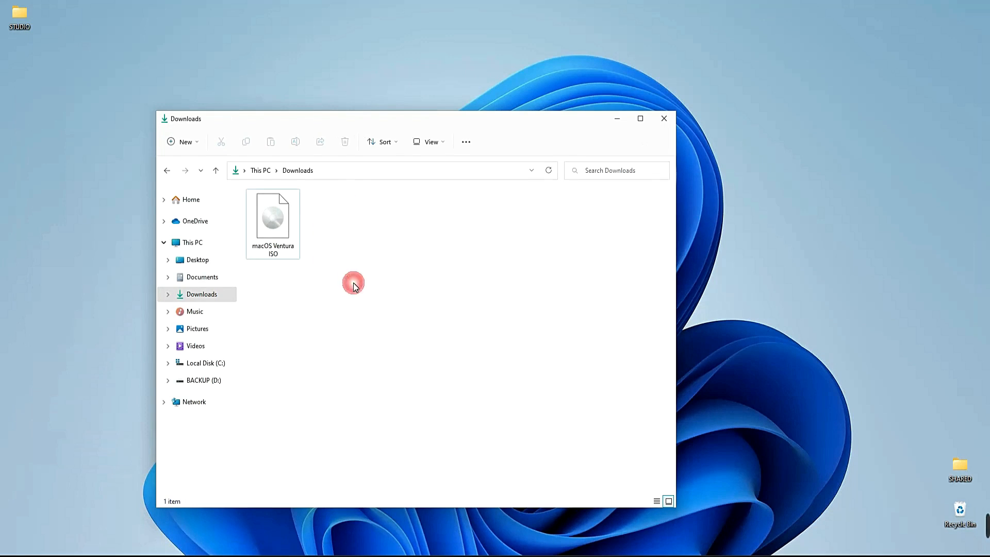
pyautogui.click(289, 249)
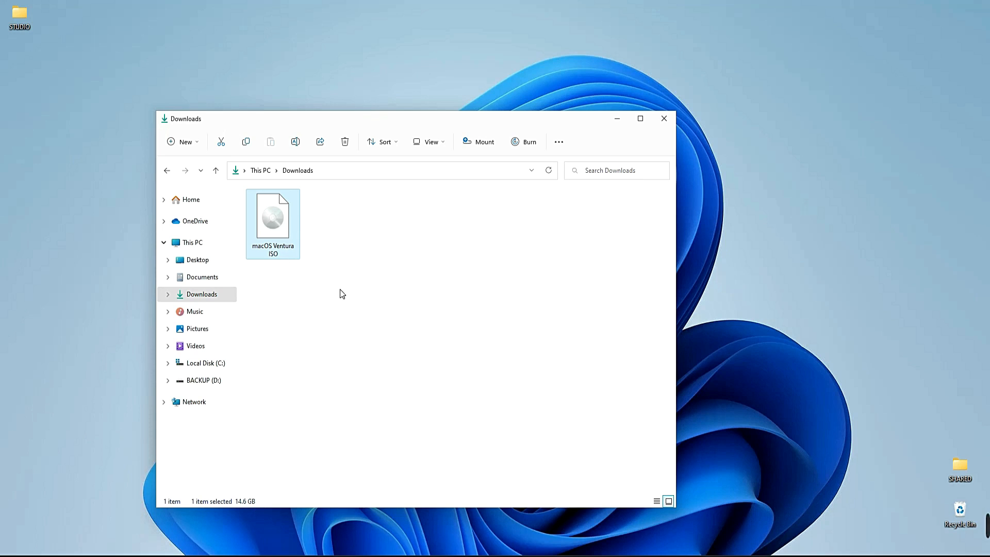
pyautogui.click(664, 118)
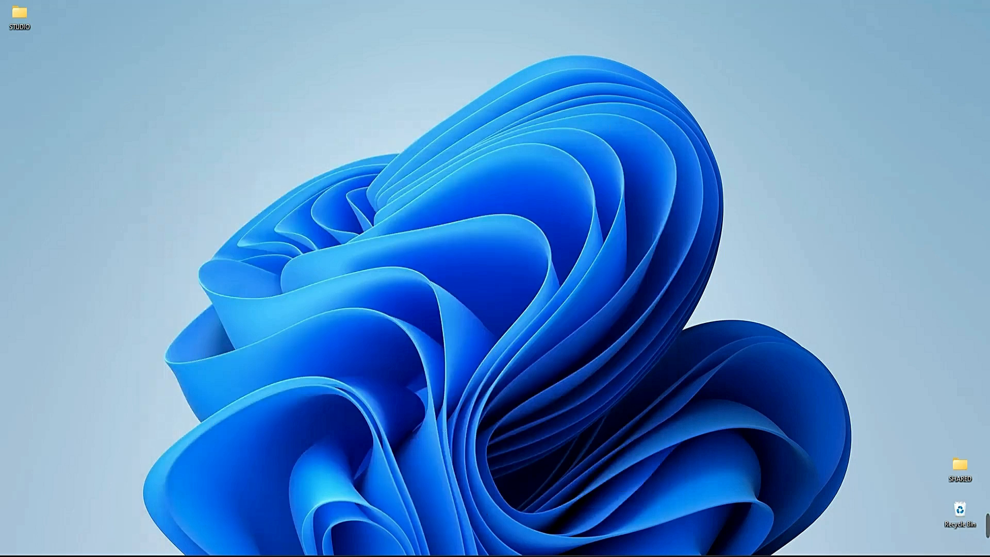
# Step: Switch to VirtualBox and start a new virtual machine named macos Ventura, with type Mac OS X and version Mac OS X (64-bit)
pyautogui.click(499, 556)
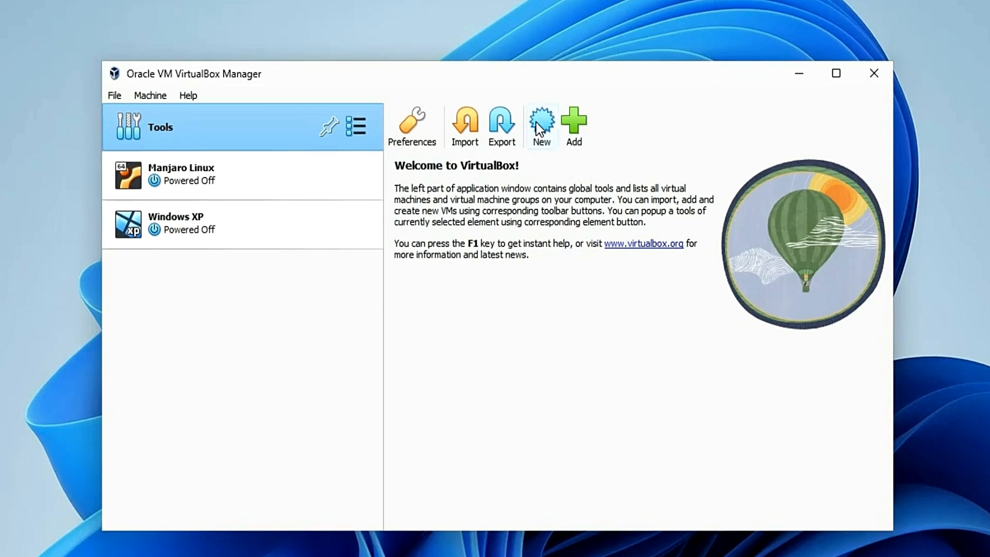
pyautogui.click(537, 120)
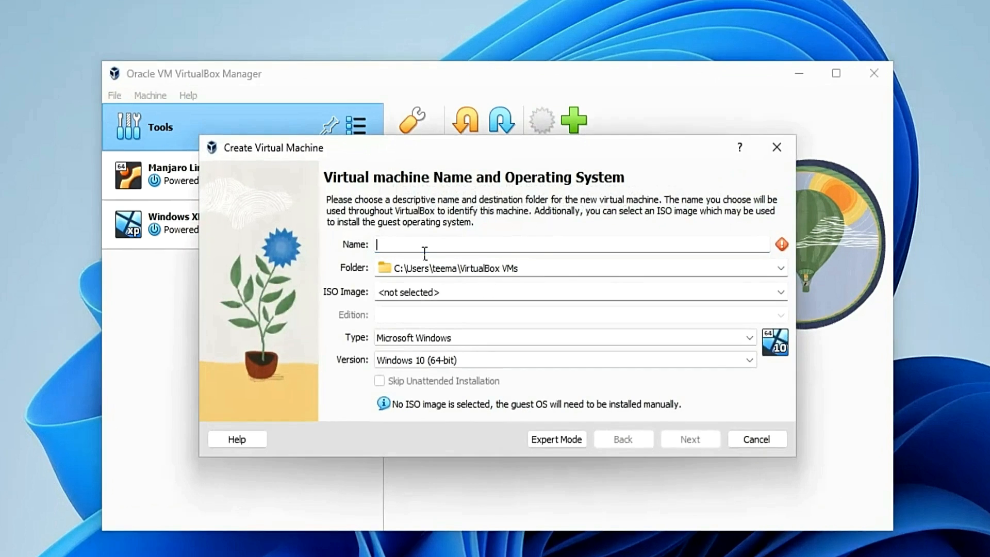
pyautogui.write('maco')
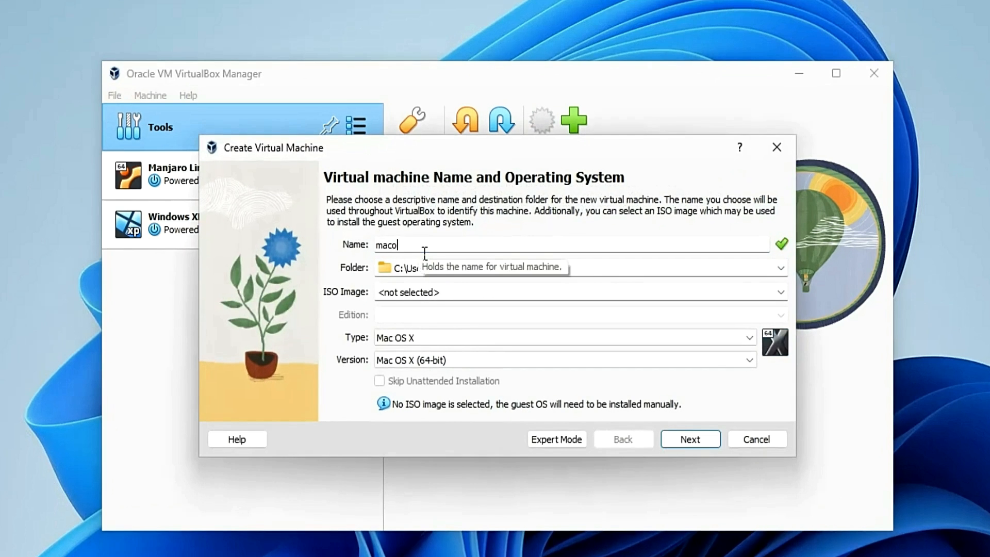
pyautogui.write('s Ventura')
pyautogui.click(468, 336)
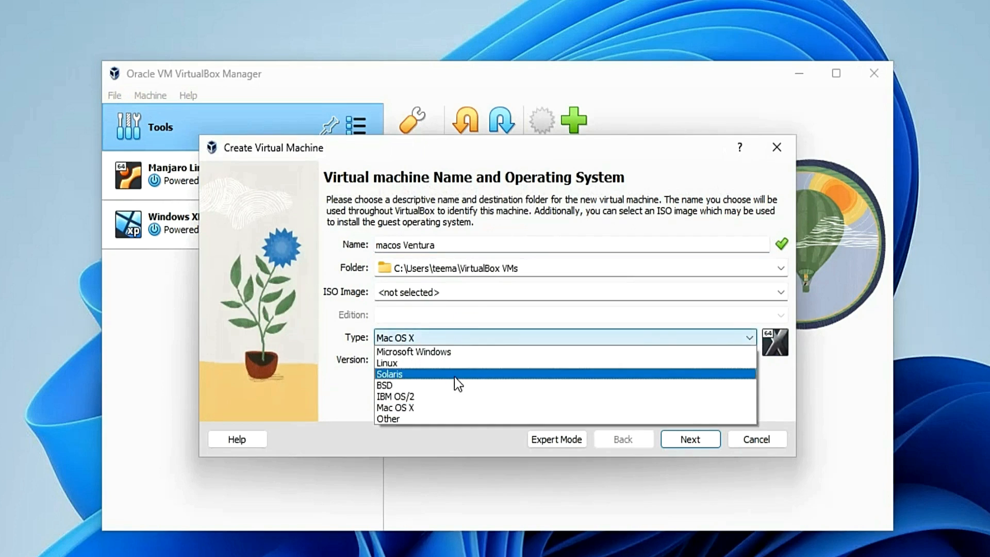
pyautogui.click(452, 408)
pyautogui.click(413, 361)
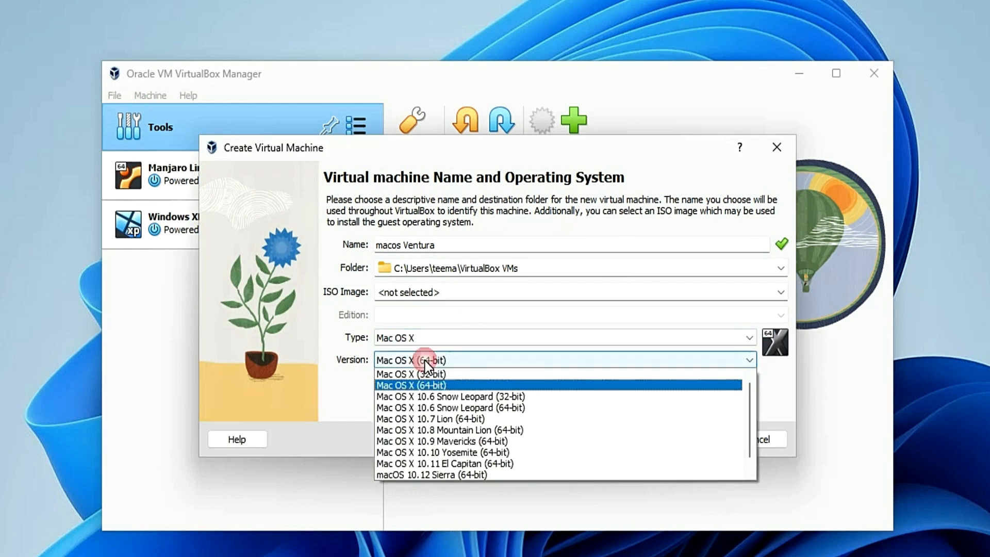
pyautogui.click(447, 385)
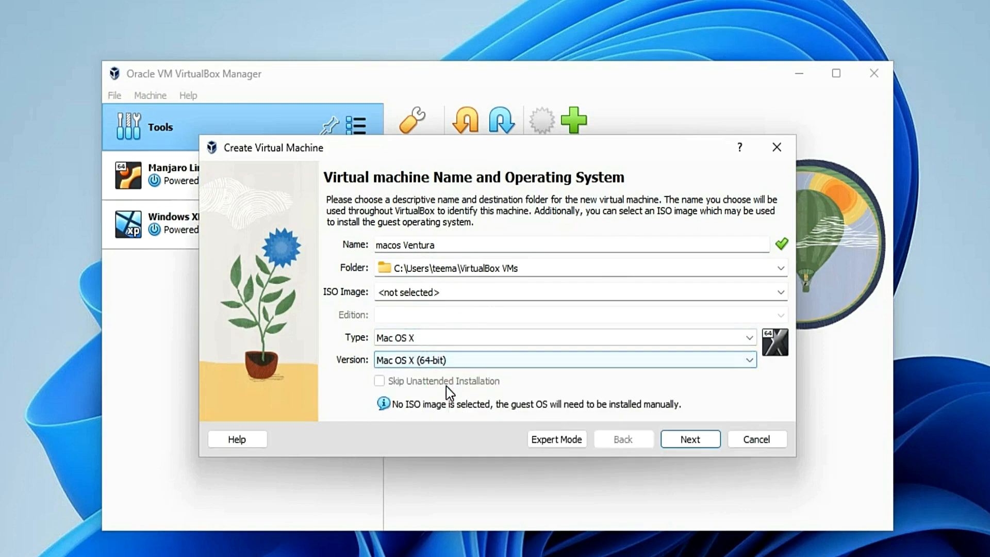
pyautogui.click(685, 444)
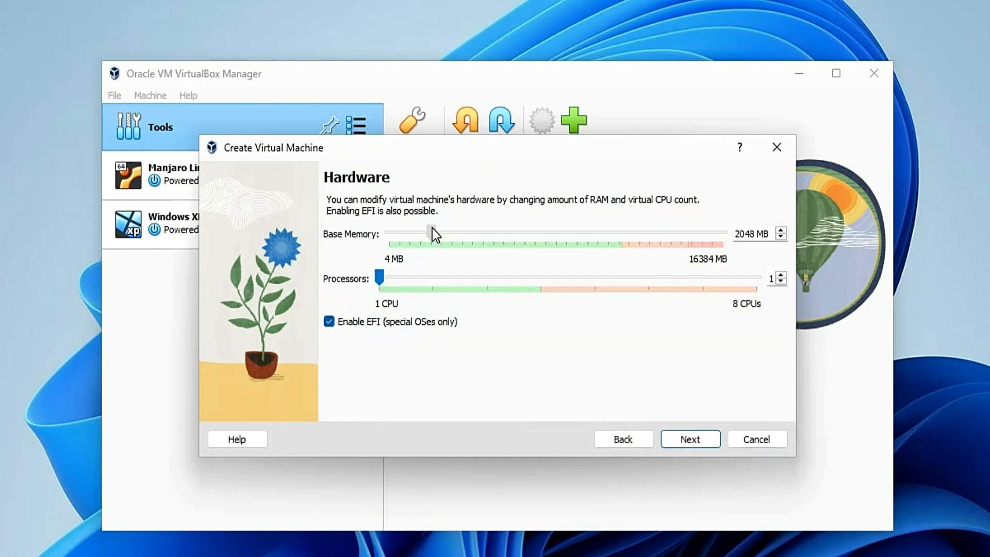
# Step: Set the new machine's base memory to 4776 MB and its processors to 3, keeping EFI enabled
pyautogui.moveTo(433, 229); pyautogui.dragTo(487, 232)
pyautogui.moveTo(401, 278); pyautogui.dragTo(506, 290)
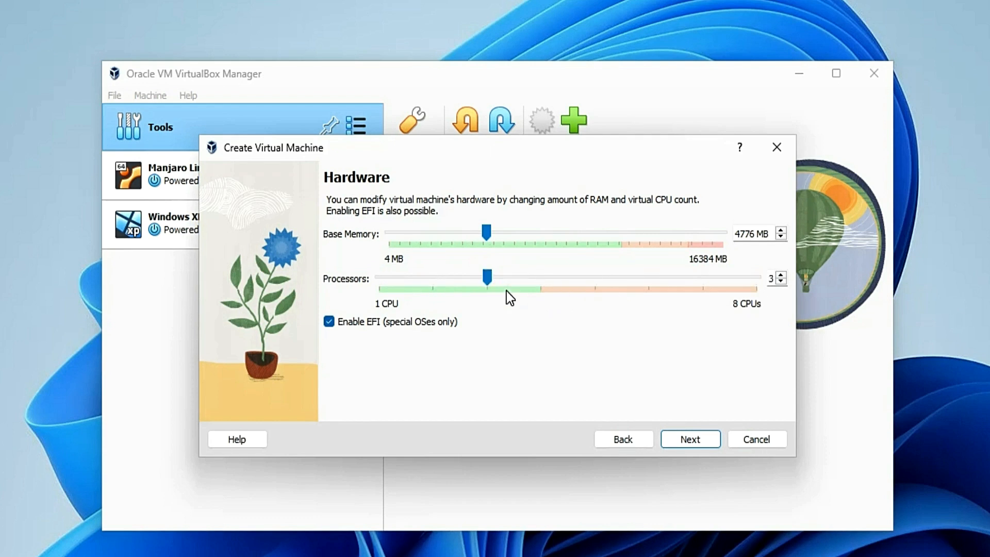
pyautogui.click(682, 441)
# Step: Give the new machine a 61.52 GB virtual hard disk and finish creating the machine
pyautogui.moveTo(599, 252); pyautogui.dragTo(625, 255)
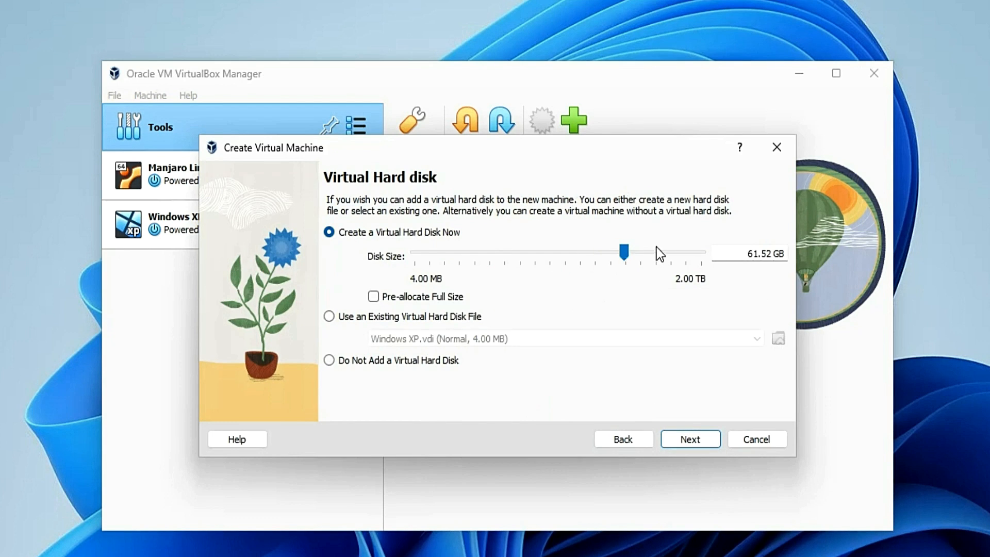
pyautogui.click(685, 444)
pyautogui.click(688, 504)
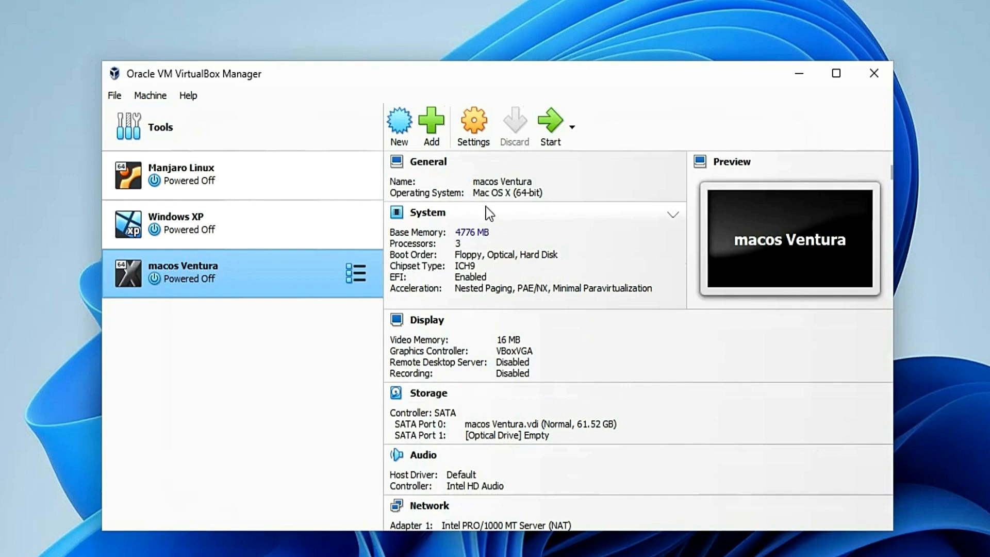
# Step: Review the macos Ventura machine's system settings, set its video memory to 128 MB, and enable 3D acceleration
pyautogui.click(476, 120)
pyautogui.click(314, 166)
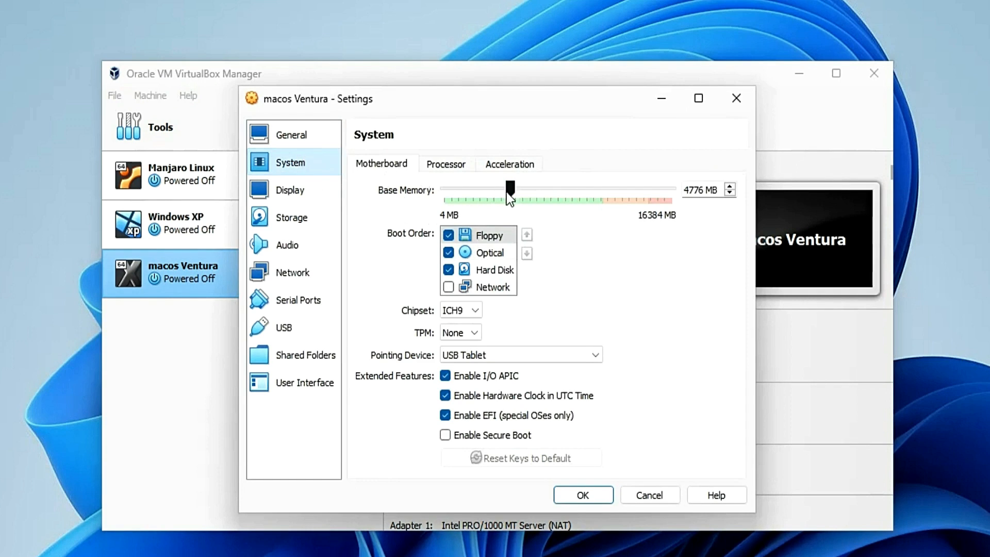
pyautogui.click(462, 165)
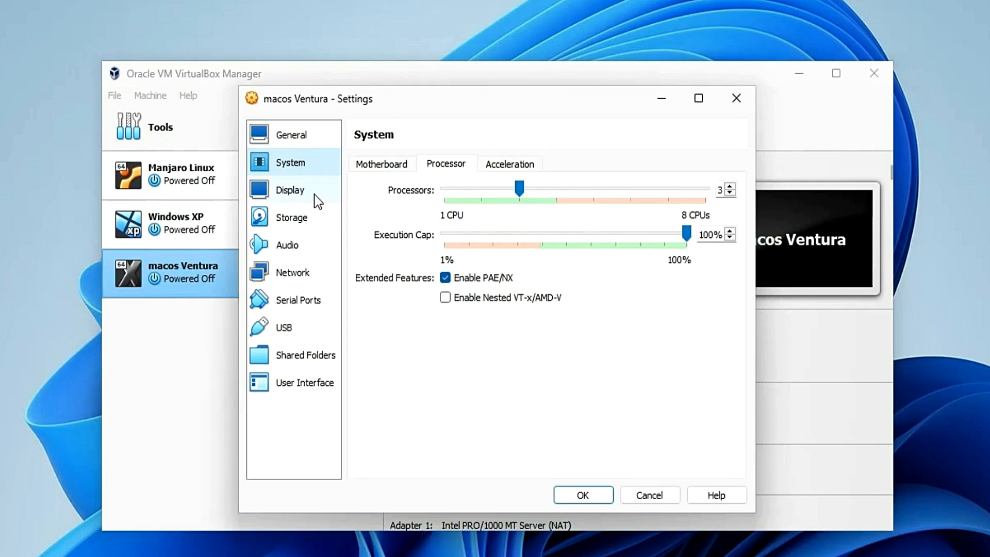
pyautogui.click(314, 194)
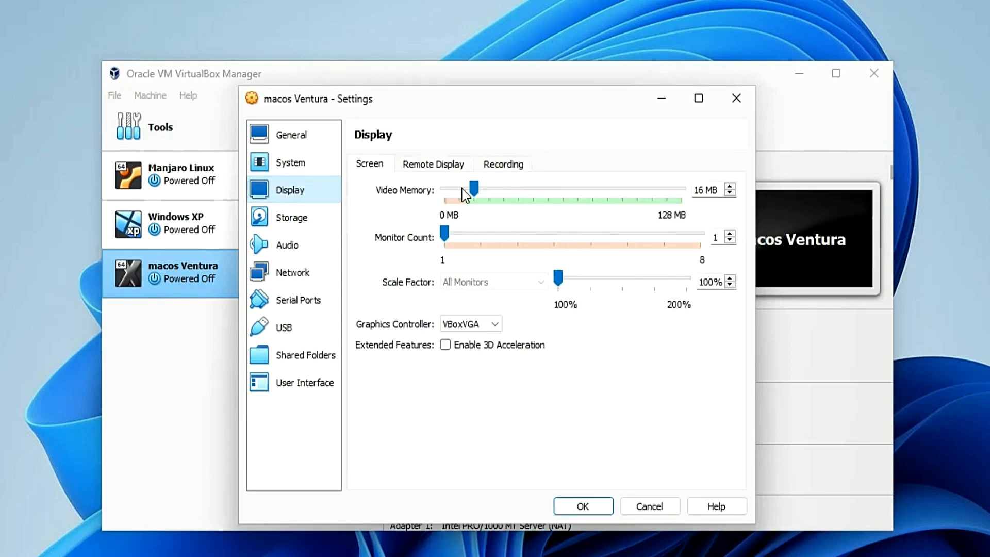
pyautogui.moveTo(474, 189); pyautogui.dragTo(701, 211)
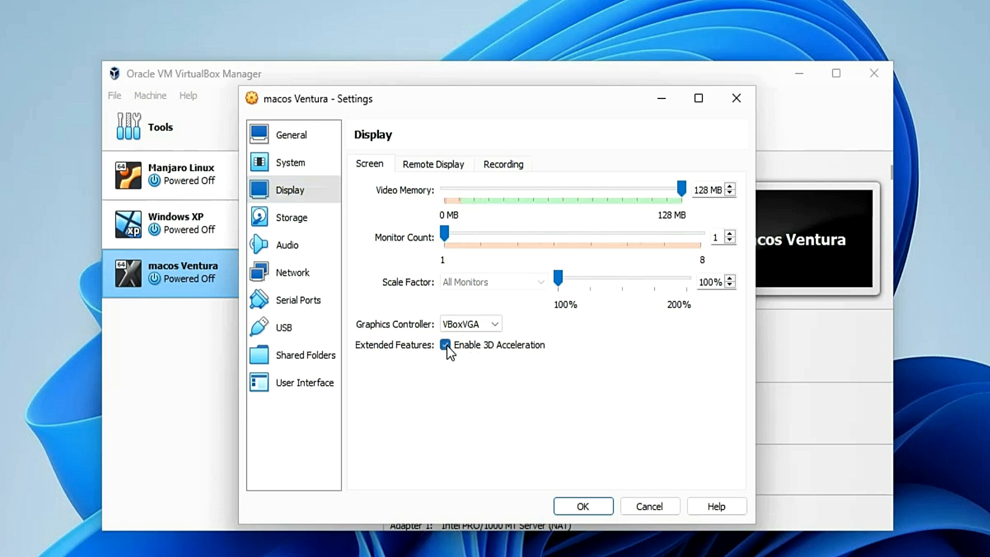
# Step: Attach the macOS Ventura ISO disk file to the machine's empty optical drive and save the settings
pyautogui.click(301, 226)
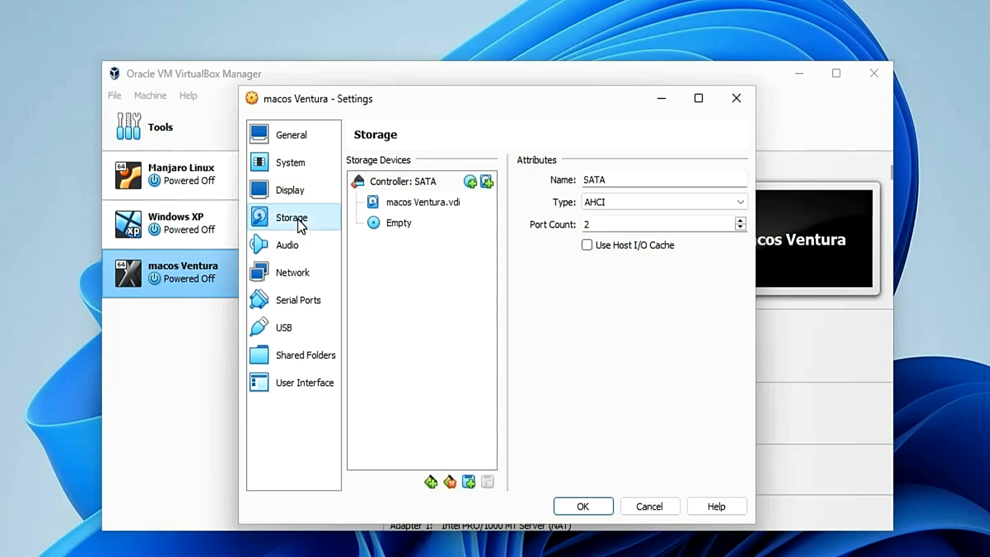
pyautogui.click(395, 224)
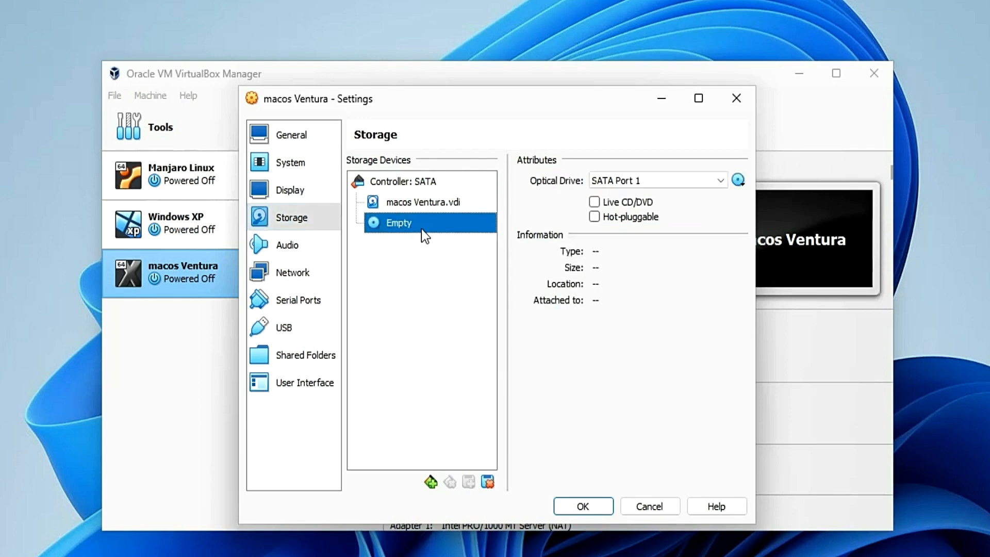
pyautogui.click(739, 181)
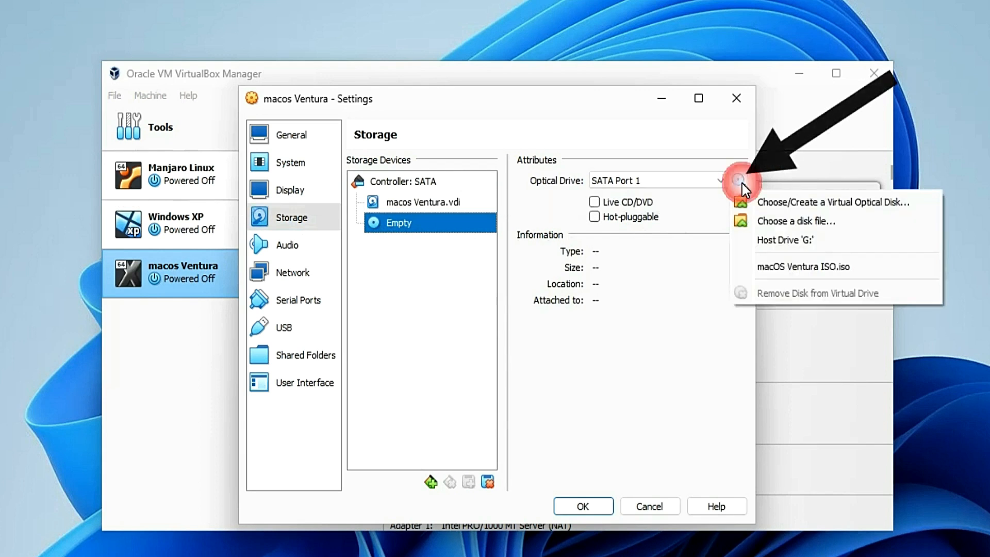
pyautogui.click(763, 221)
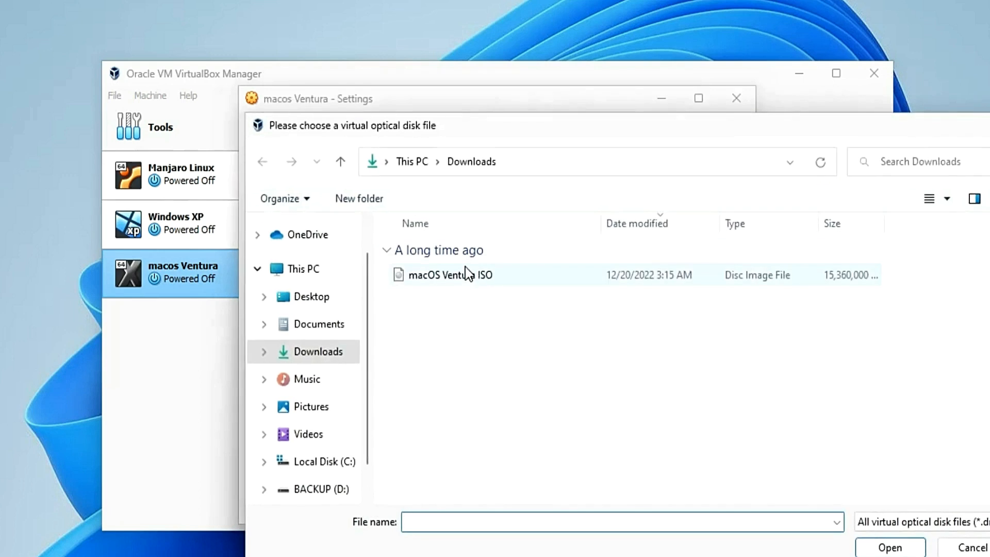
pyautogui.click(451, 278)
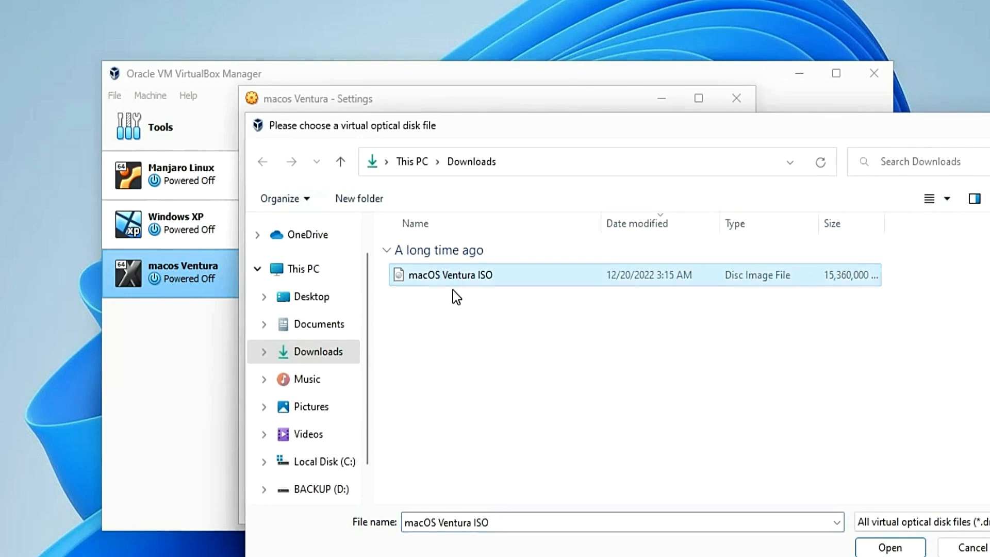
pyautogui.click(884, 550)
pyautogui.click(588, 509)
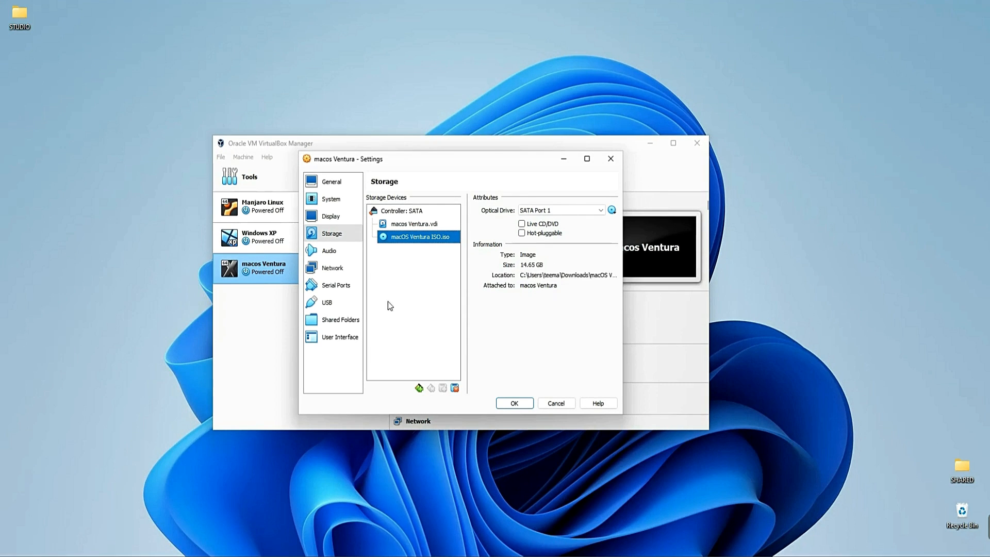
# Step: Change the machine's USB controller to USB 3.0 (xHCI)
pyautogui.click(326, 308)
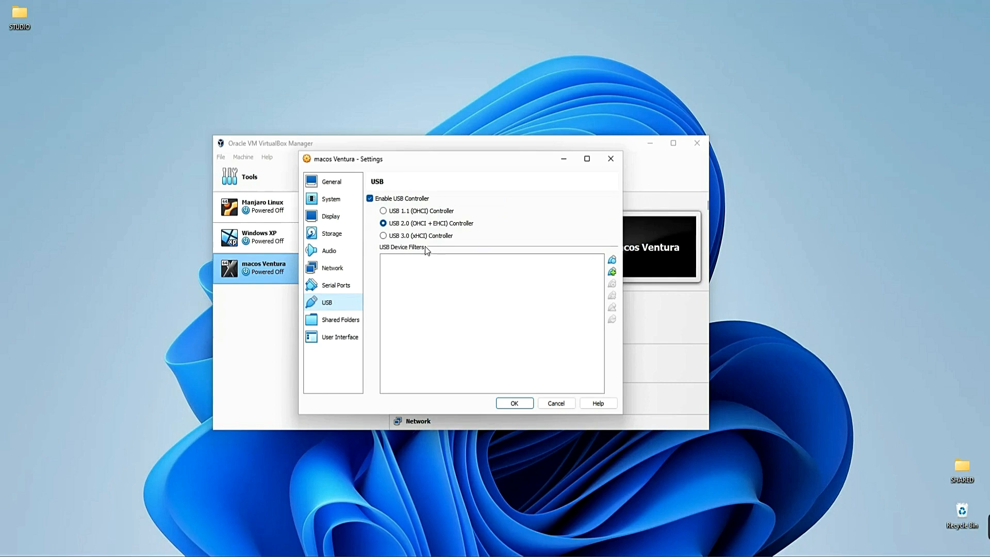
pyautogui.click(405, 238)
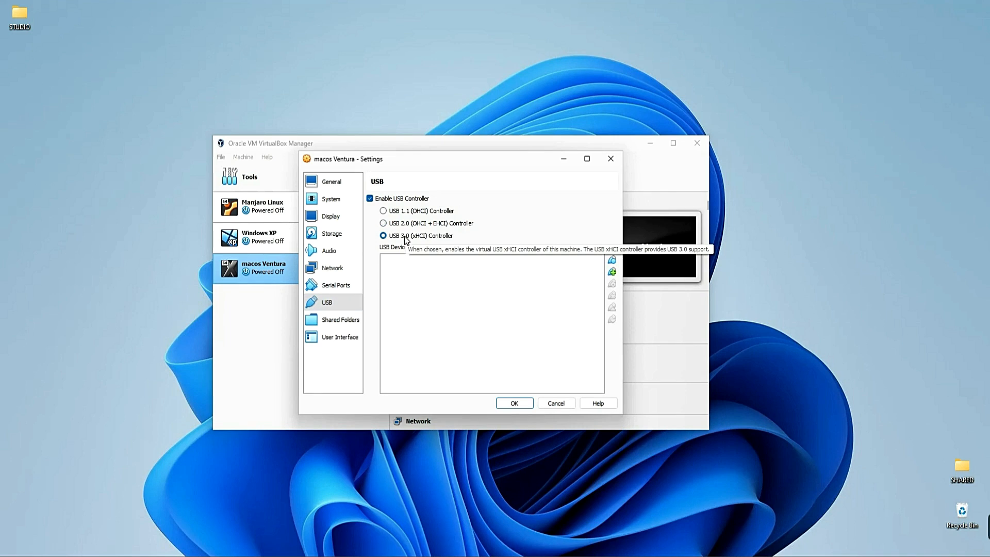
# Step: Copy the machine's name, macos Ventura, from its general settings and save the settings
pyautogui.click(346, 183)
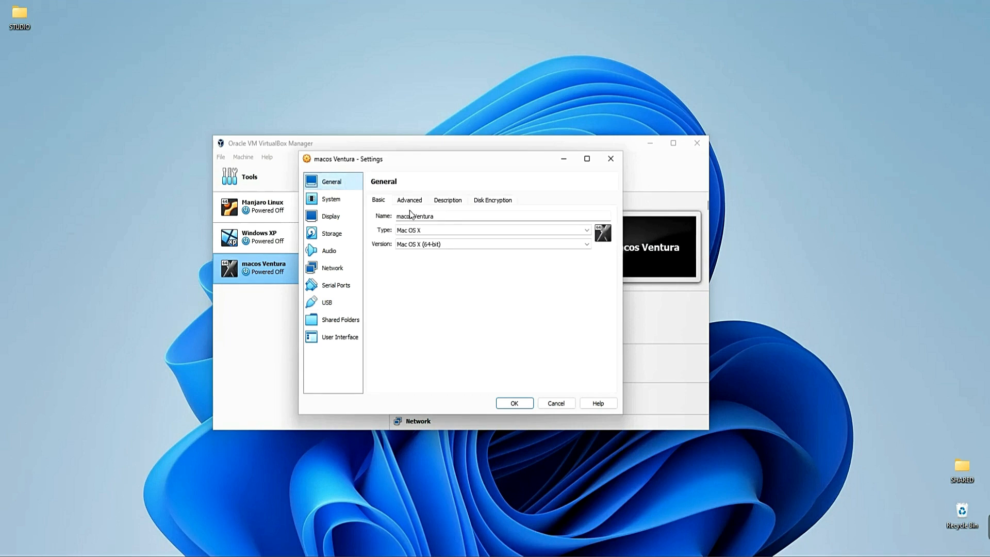
pyautogui.moveTo(435, 217); pyautogui.dragTo(393, 220)
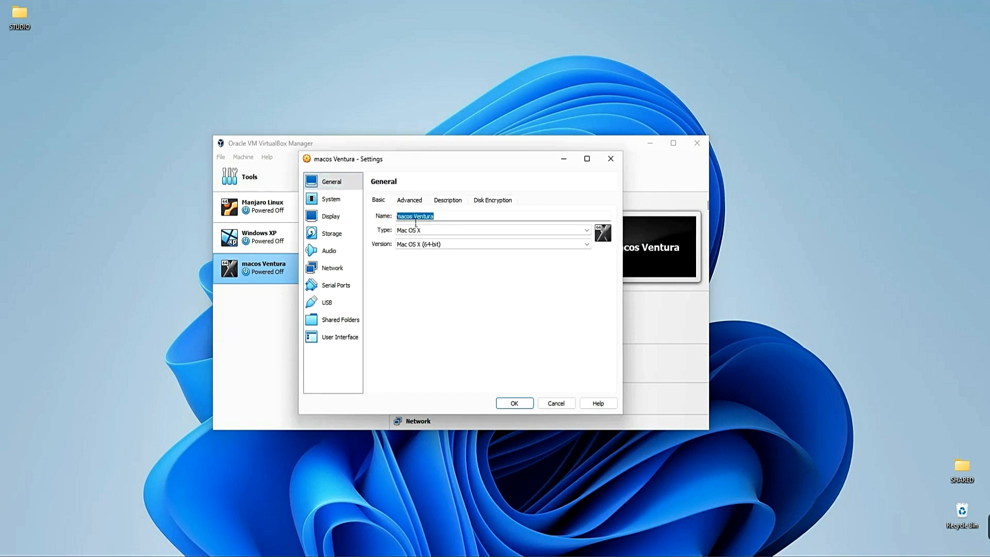
pyautogui.rightClick(416, 220)
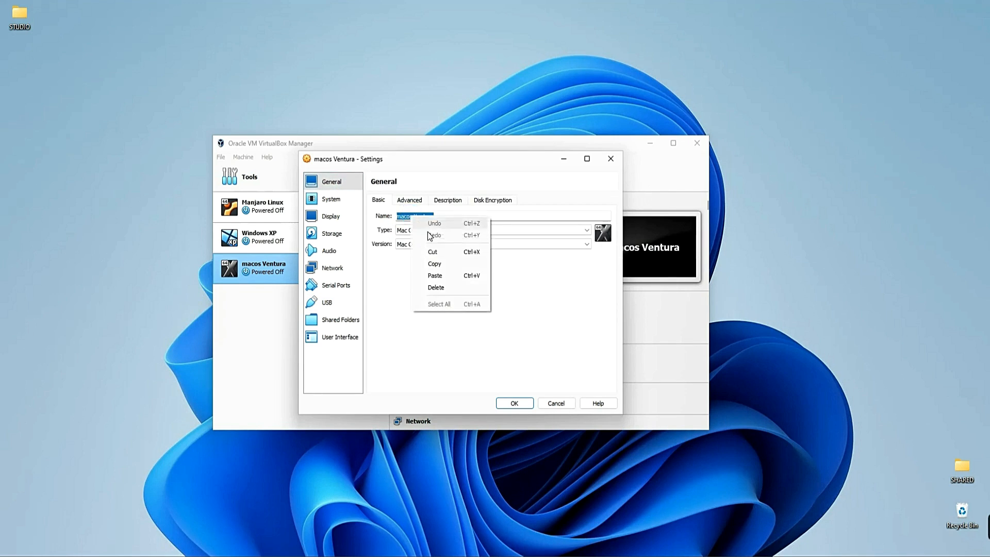
pyautogui.click(445, 262)
pyautogui.click(514, 403)
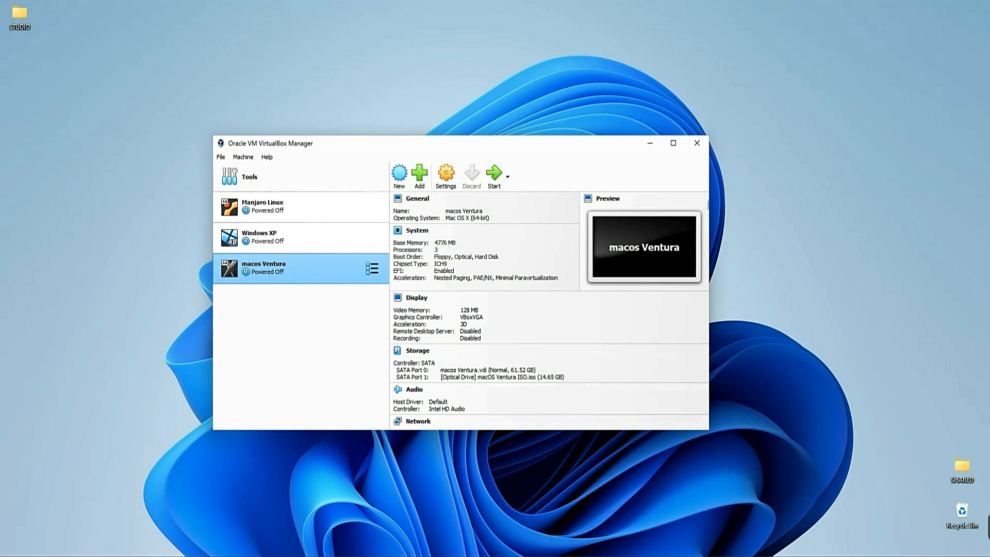
# Step: Switch to the commands file in Notepad and replace every occurrence of VM NAME with macos Ventura
pyautogui.click(446, 554)
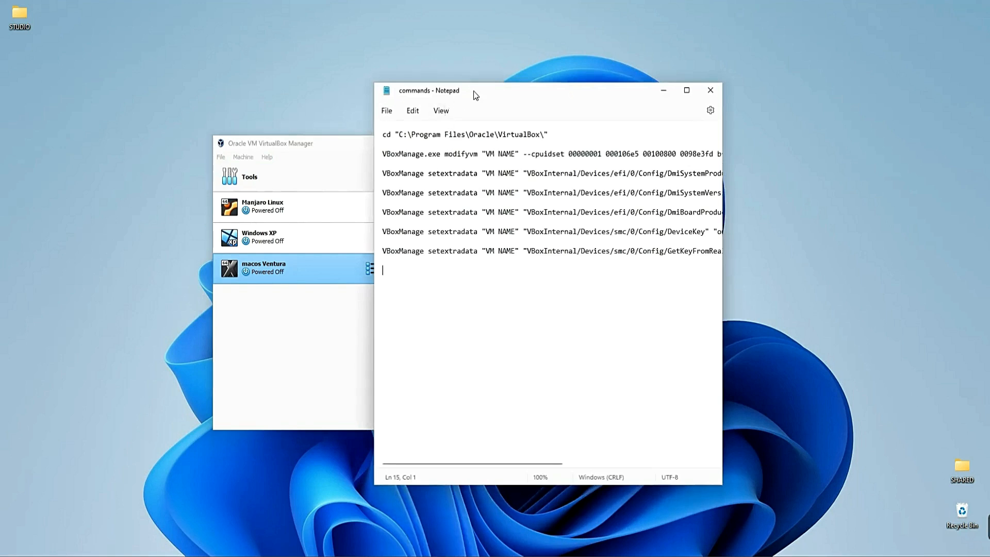
pyautogui.moveTo(473, 91); pyautogui.dragTo(341, 130)
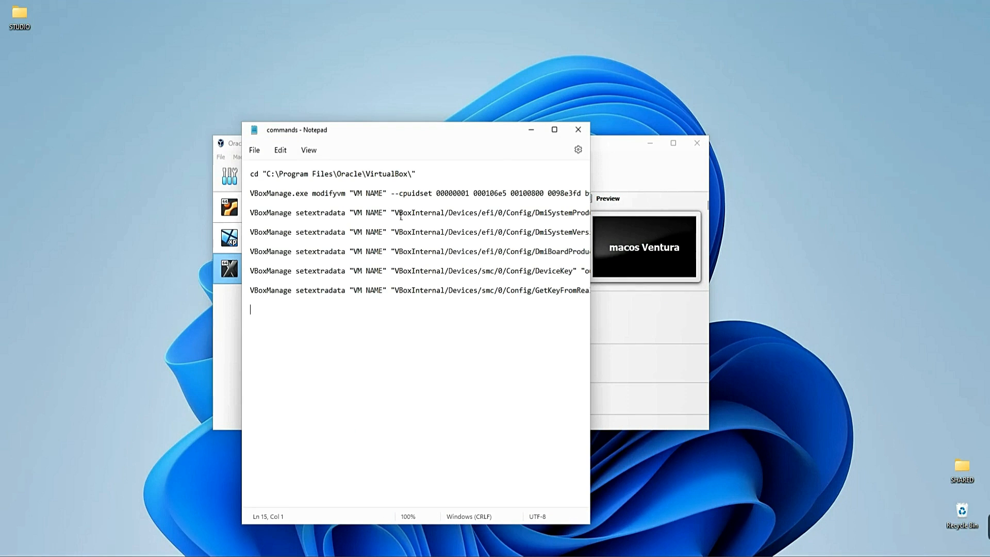
pyautogui.moveTo(390, 130); pyautogui.dragTo(418, 113)
pyautogui.moveTo(421, 119); pyautogui.dragTo(418, 124)
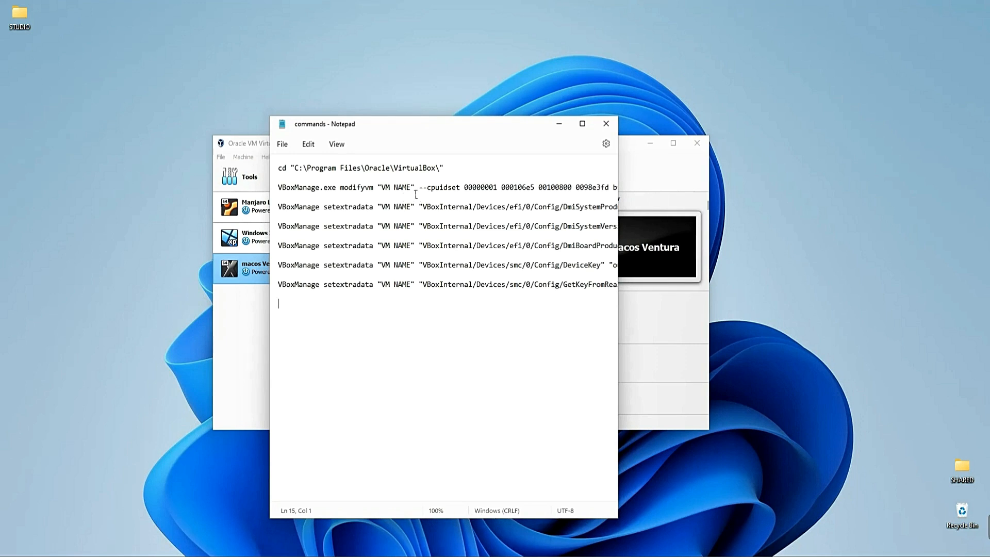
pyautogui.moveTo(382, 189); pyautogui.dragTo(411, 189)
pyautogui.hotkey('ctrl', 'h')
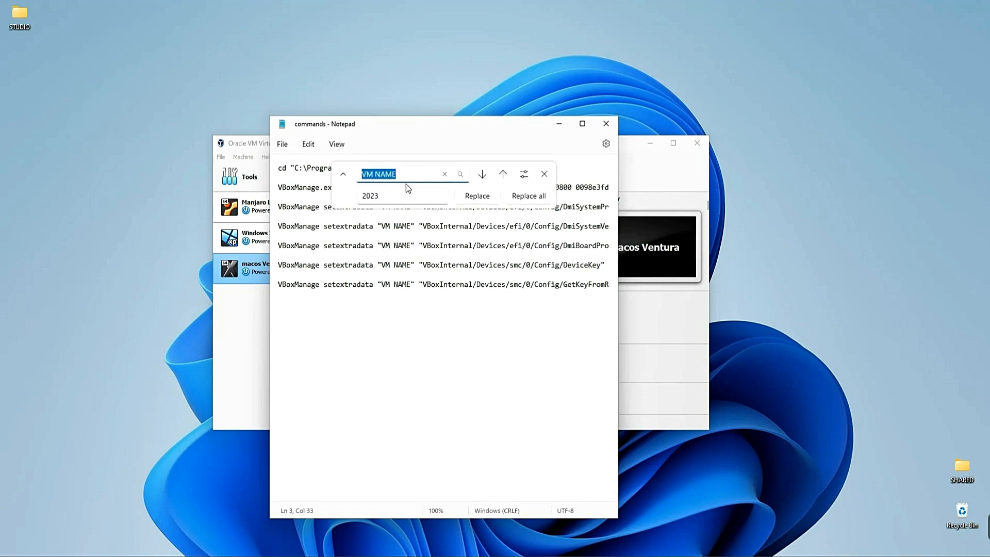
pyautogui.click(402, 197)
pyautogui.write('macos Ventura')
pyautogui.click(529, 196)
pyautogui.click(545, 174)
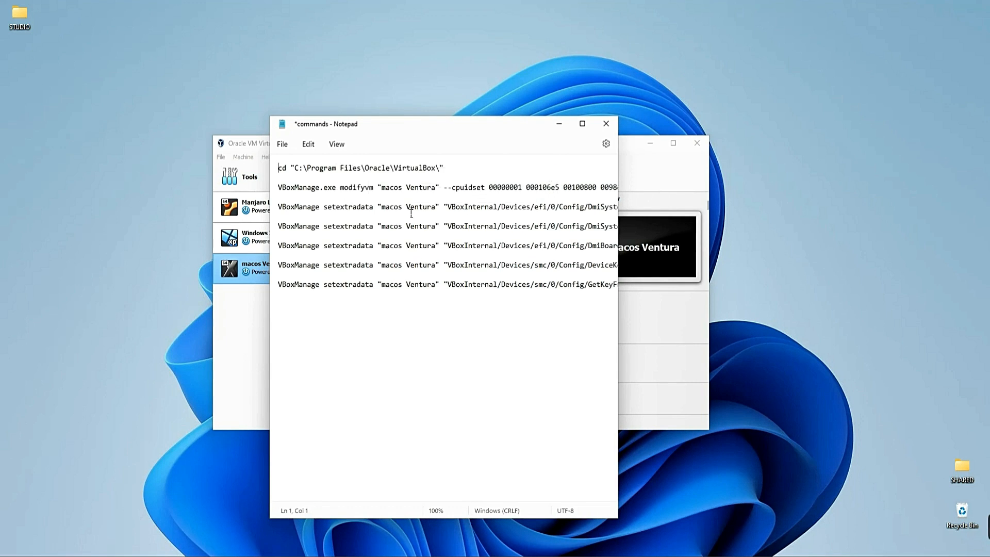
pyautogui.moveTo(382, 188); pyautogui.dragTo(438, 190)
pyautogui.click(432, 217)
# Step: Open Command Prompt as administrator and arrange it beside the commands file
pyautogui.moveTo(394, 127); pyautogui.dragTo(445, 119)
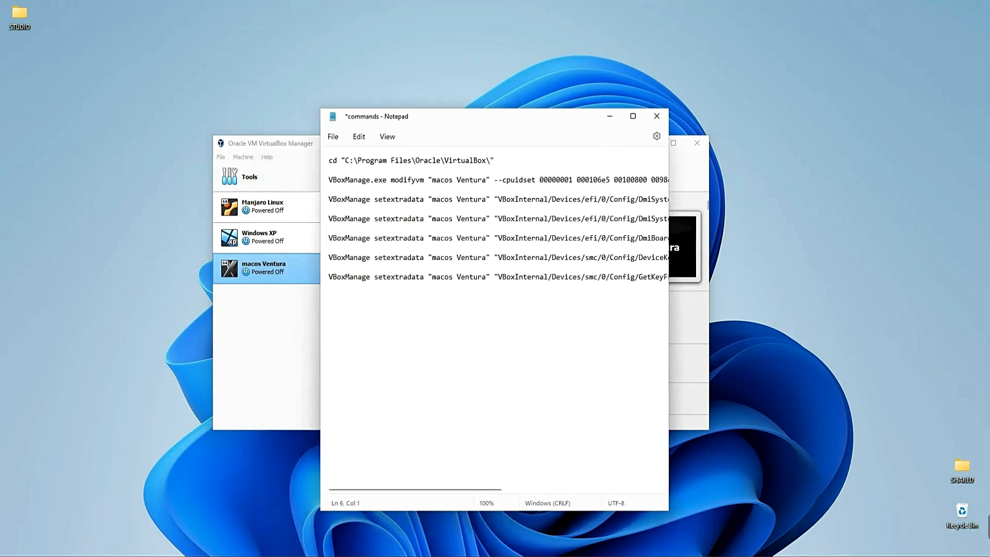
pyautogui.press('super+s')
pyautogui.write('cmd')
pyautogui.rightClick(408, 265)
pyautogui.click(464, 279)
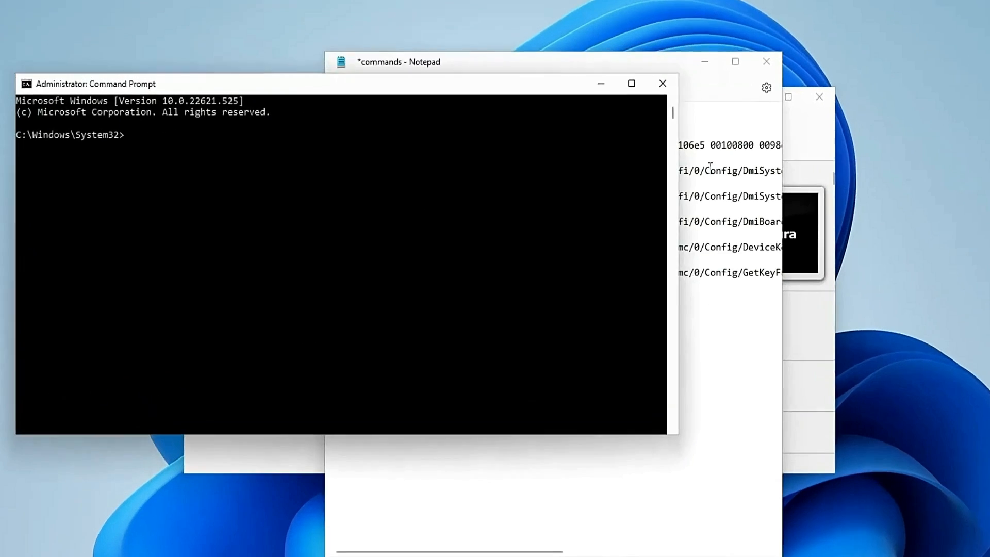
pyautogui.moveTo(510, 98); pyautogui.dragTo(653, 88)
pyautogui.moveTo(726, 46); pyautogui.dragTo(808, 30)
# Step: Change the Command Prompt directory to "C:\Program Files\Oracle\VirtualBox\" using the first line of the commands file
pyautogui.moveTo(607, 91); pyautogui.dragTo(825, 91)
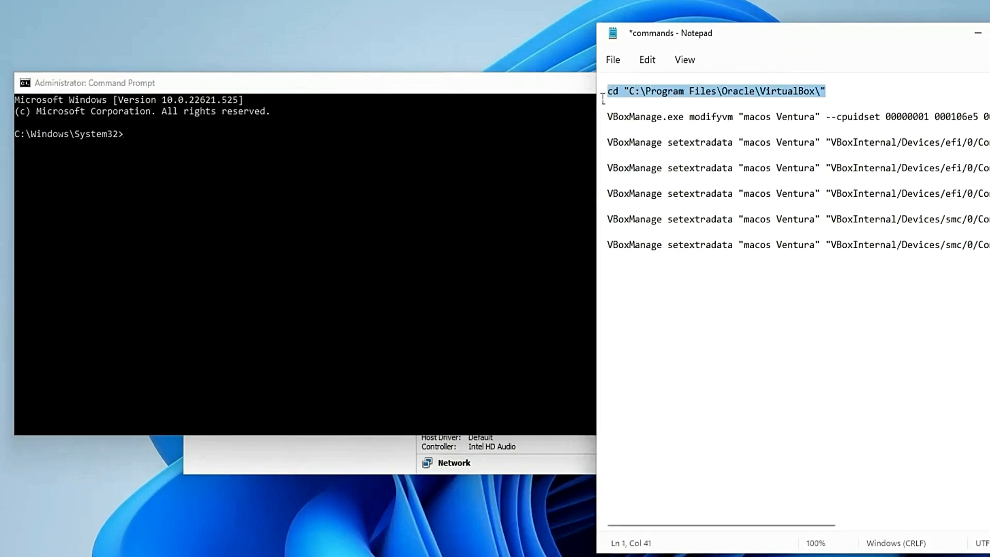
pyautogui.click(142, 150)
pyautogui.hotkey('ctrl', 'v')
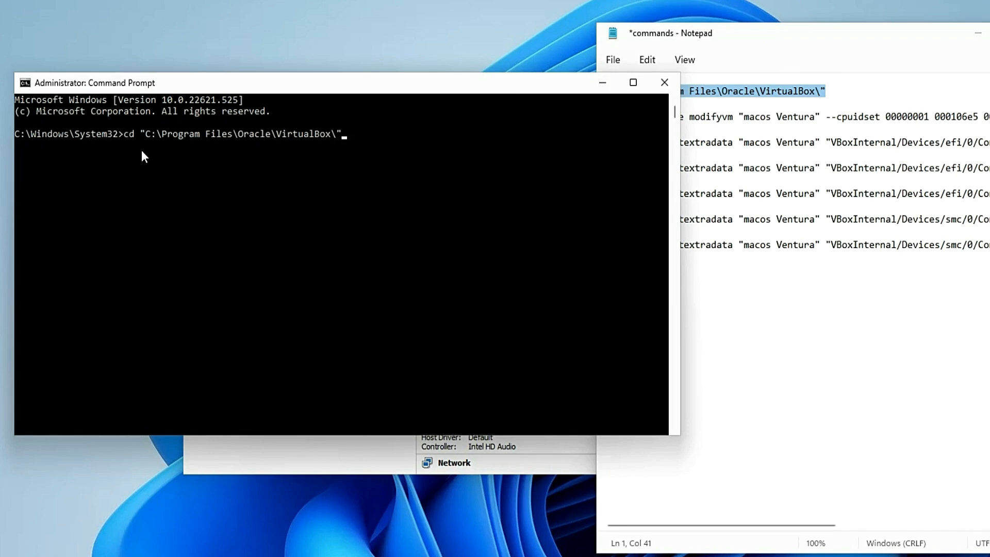
pyautogui.press('Return')
# Step: Copy the VBoxManage.exe modifyvm --cpuidset command for "macos Ventura" from the commands file and run it in Command Prompt
pyautogui.click(819, 133)
pyautogui.click(609, 118)
pyautogui.hotkey('shift', 'End')
pyautogui.hotkey('ctrl', 'c')
pyautogui.click(255, 179)
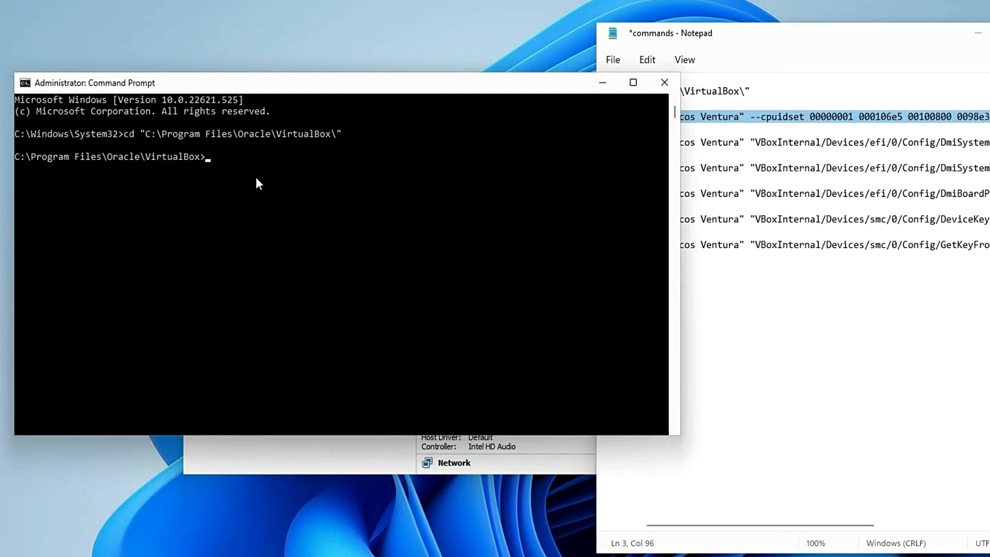
pyautogui.hotkey('ctrl', 'v')
pyautogui.press('Return')
# Step: Copy the setextradata command that sets DmiSystemProduct to "iMac19,3" and run it in Command Prompt
pyautogui.click(824, 296)
pyautogui.moveTo(610, 143); pyautogui.dragTo(989, 144)
pyautogui.hotkey('ctrl', 'c')
pyautogui.click(220, 206)
pyautogui.hotkey('ctrl', 'v')
pyautogui.press('Return')
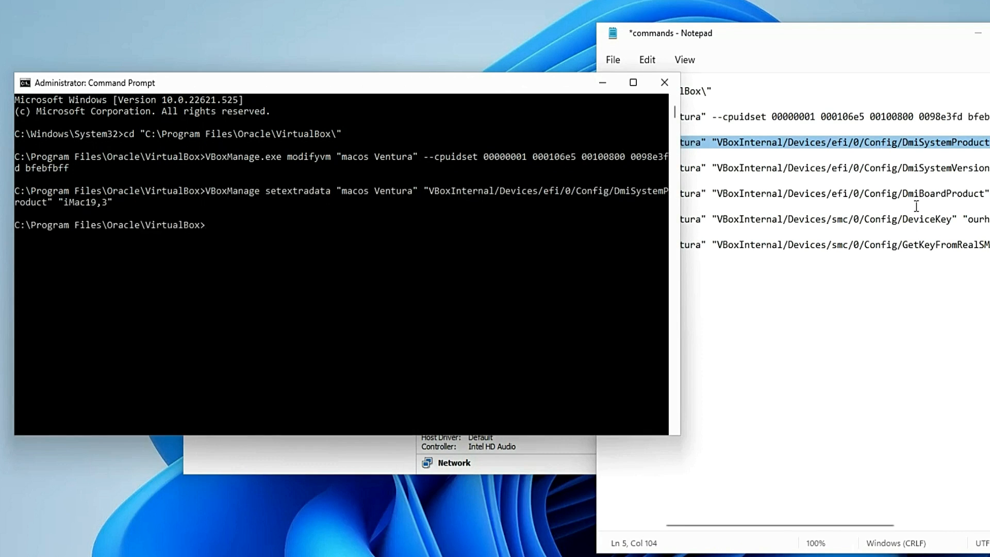
# Step: Run the remaining setextradata commands for DmiSystemVersion "1.0", DmiBoardProduct "Iloveapple", the SMC device key and GetKeyFromRealSMC 1, and close Command Prompt
pyautogui.click(810, 184)
pyautogui.click(292, 338)
pyautogui.hotkey('ctrl', 'v')
pyautogui.press('Return')
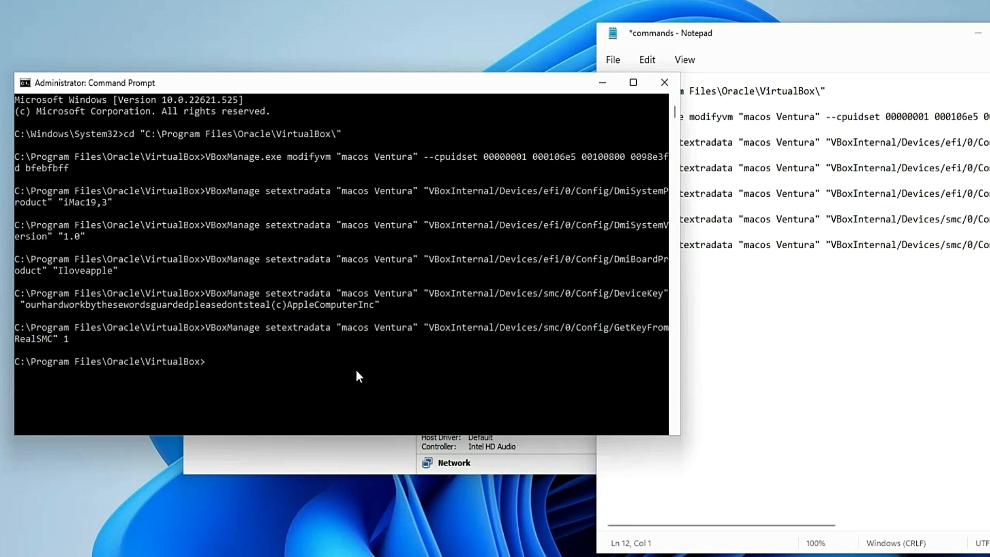
pyautogui.click(664, 82)
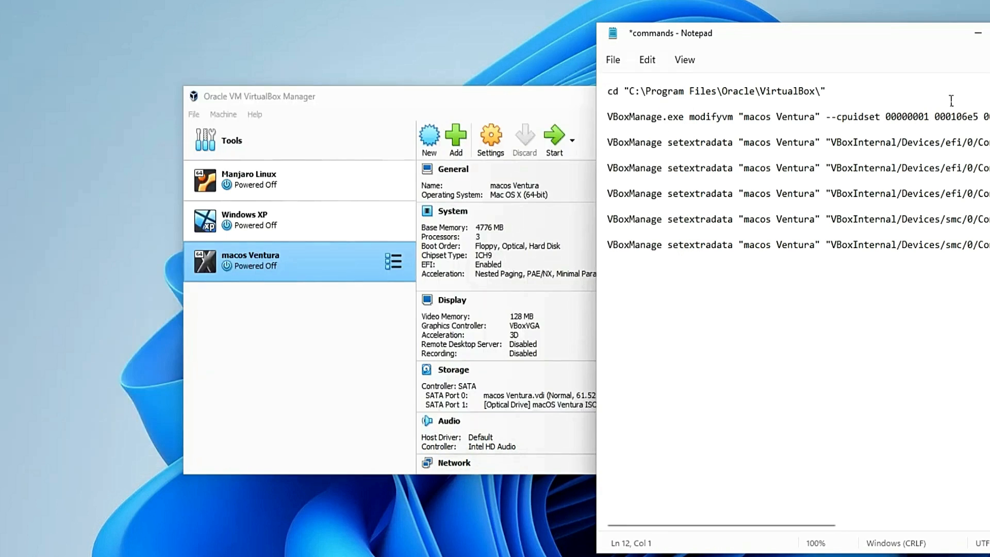
# Step: Close the commands file in Notepad and start the macos Ventura virtual machine
pyautogui.hotkey('alt', 'F4')
pyautogui.click(825, 324)
pyautogui.moveTo(527, 104); pyautogui.dragTo(543, 67)
pyautogui.click(577, 100)
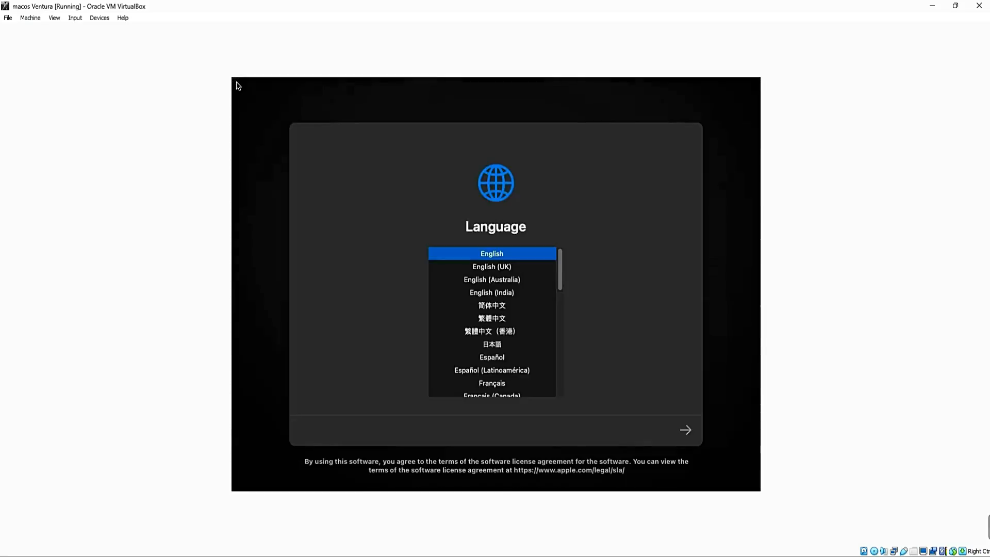
# Step: Accept English as the installer language and open Disk Utility from macOS Recovery
pyautogui.click(687, 431)
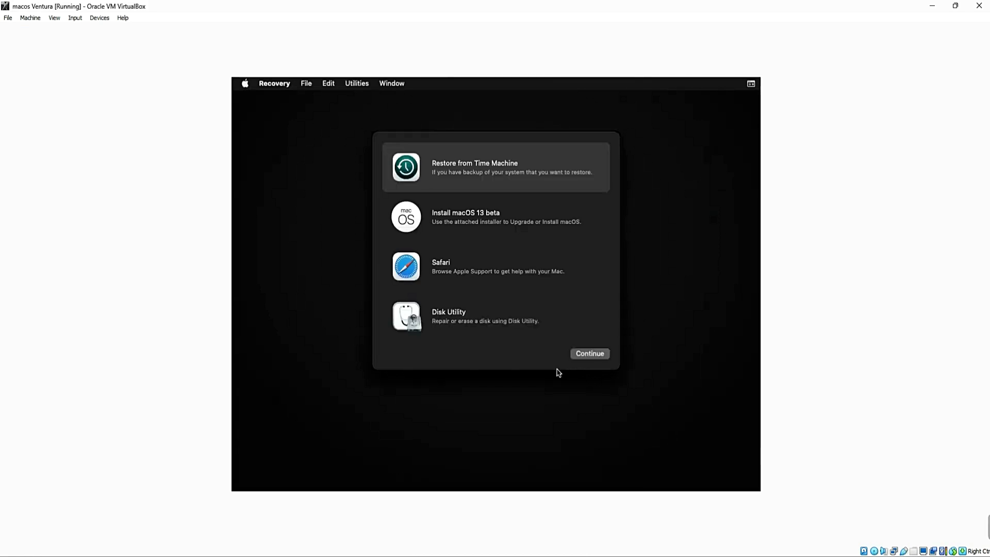
pyautogui.click(531, 323)
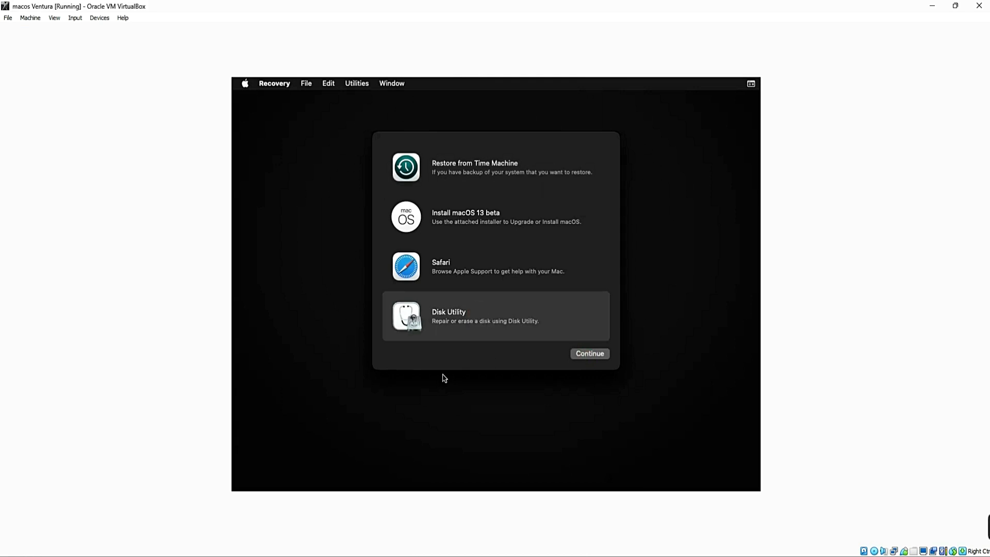
pyautogui.press('Return')
# Step: Erase VBOX HARDDISK Media as macOS Ventura with the APFS format and GUID Partition Map scheme
pyautogui.click(282, 205)
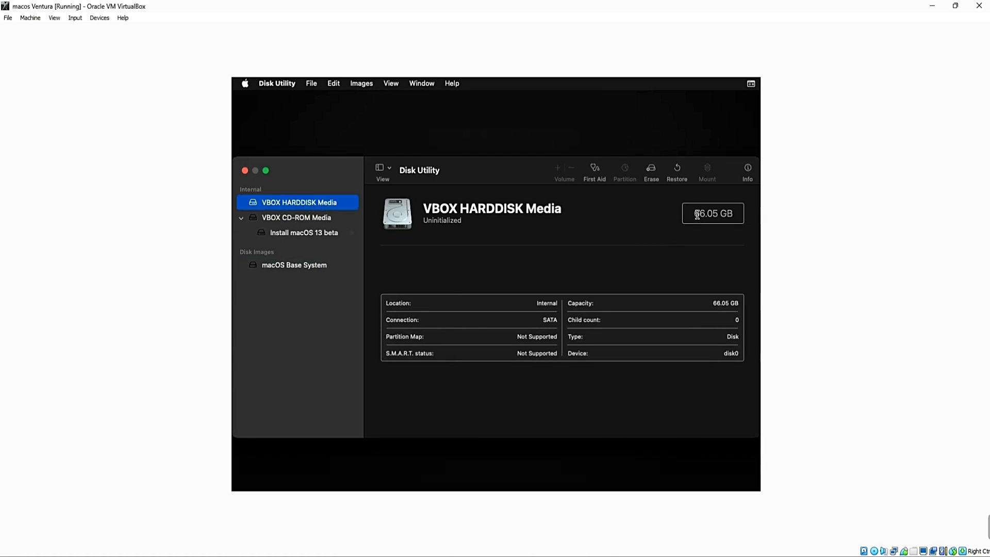
pyautogui.moveTo(695, 214); pyautogui.dragTo(735, 213)
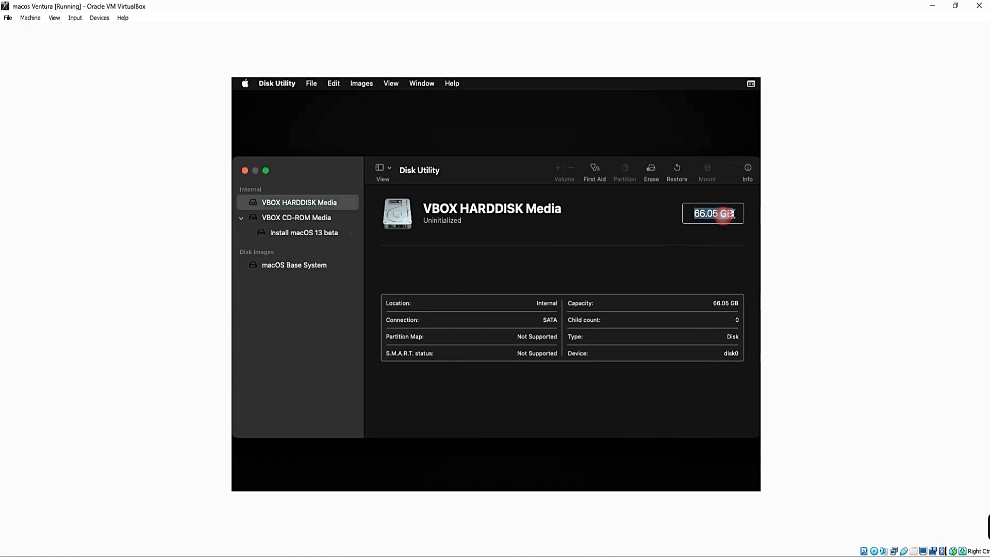
pyautogui.click(650, 170)
pyautogui.write('macOS')
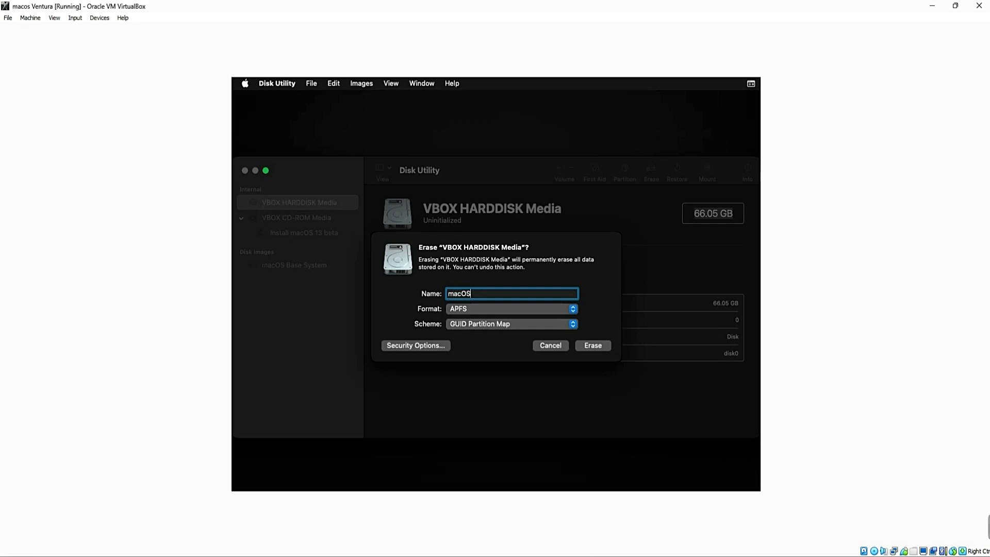
pyautogui.write(' Ventura')
pyautogui.click(593, 345)
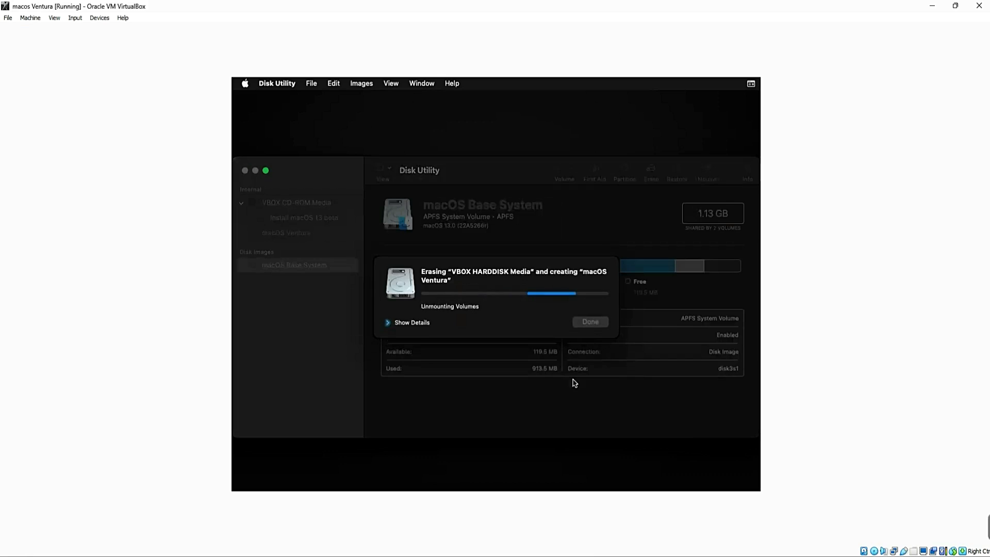
pyautogui.click(595, 323)
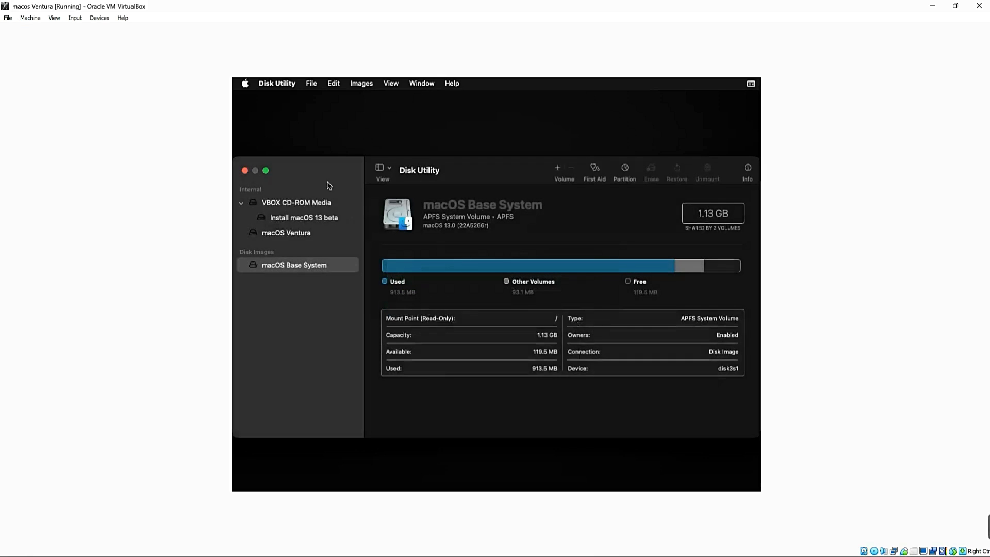
# Step: Close Disk Utility and start the Install macOS 13 beta setup
pyautogui.click(245, 171)
pyautogui.click(488, 223)
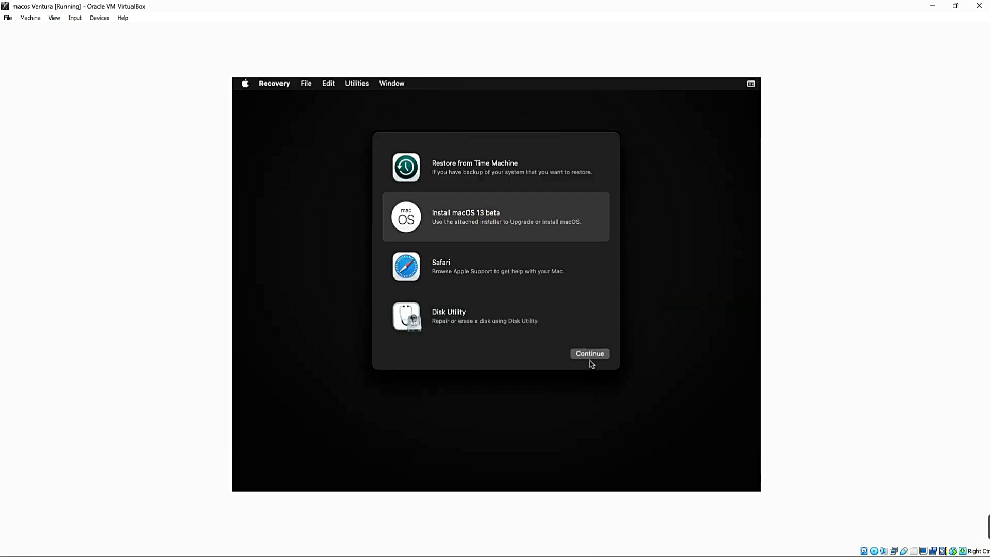
pyautogui.click(588, 355)
pyautogui.click(508, 418)
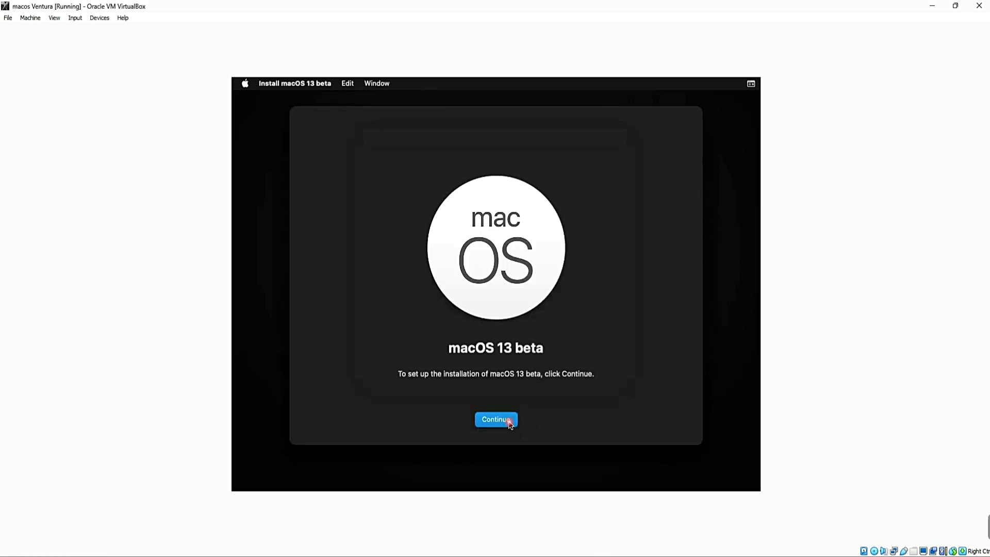
# Step: Agree to the software license agreement and start installing macOS 13 beta on the macOS Ventura disk
pyautogui.click(520, 418)
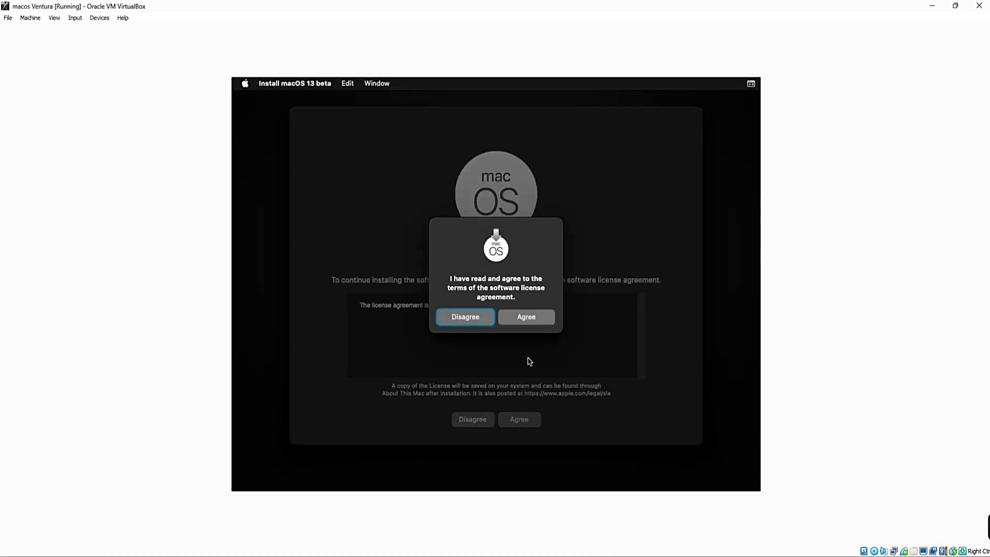
pyautogui.click(530, 316)
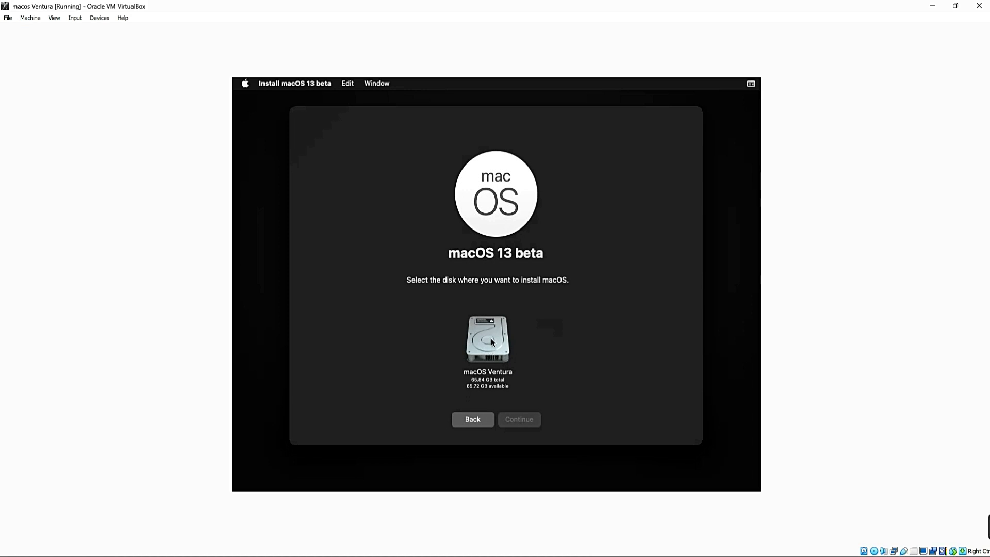
pyautogui.click(498, 339)
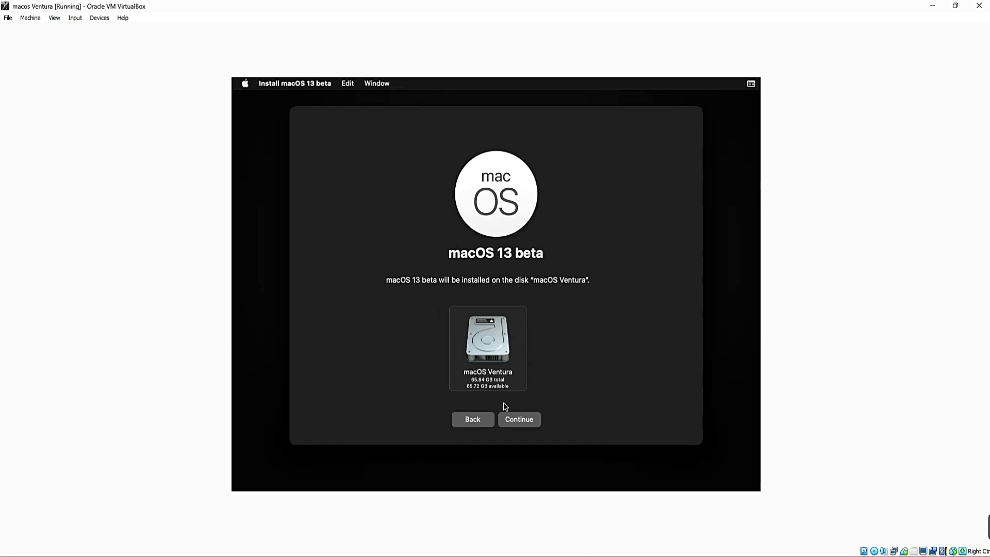
pyautogui.click(520, 422)
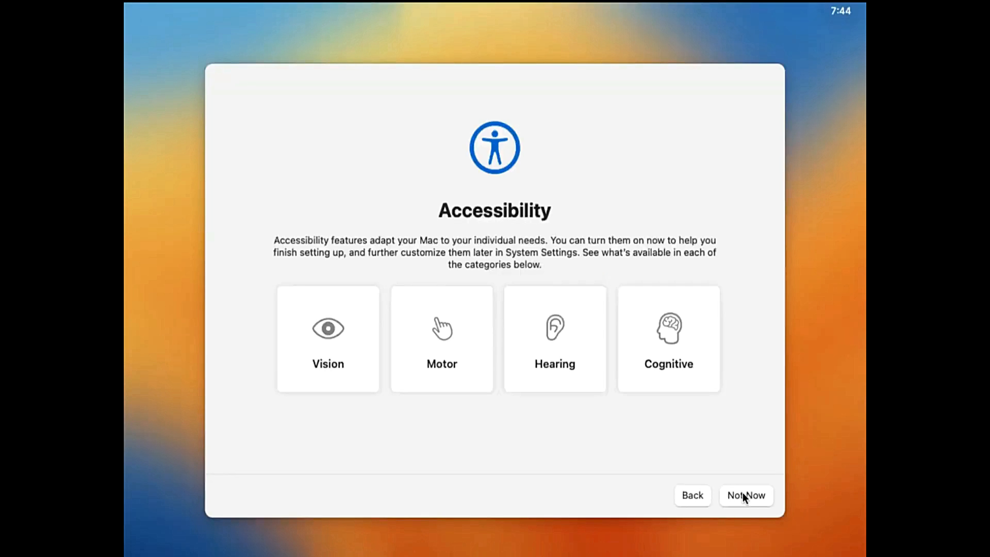
# Step: Continue the macOS setup with a Local network (Ethernet) connection using DHCP
pyautogui.click(744, 494)
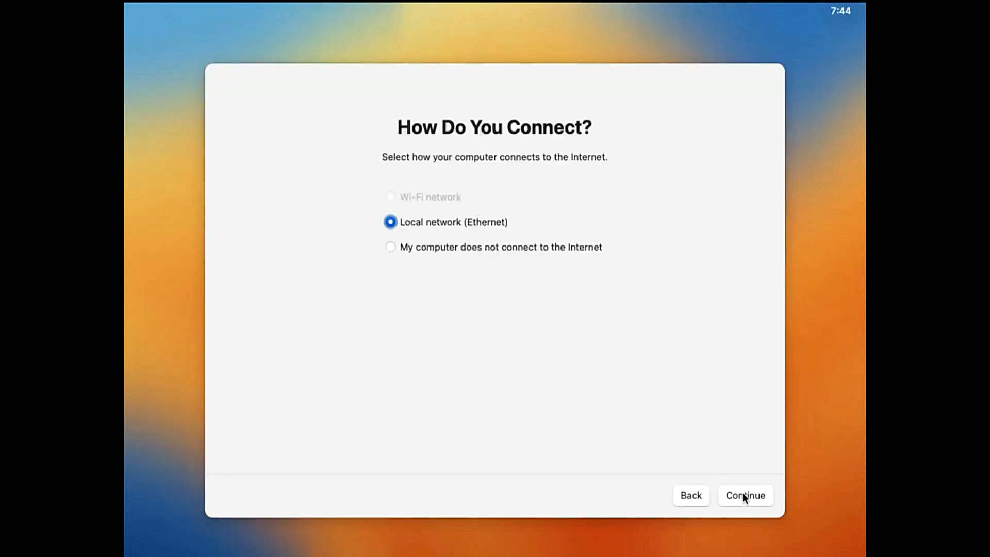
pyautogui.click(743, 495)
pyautogui.click(744, 495)
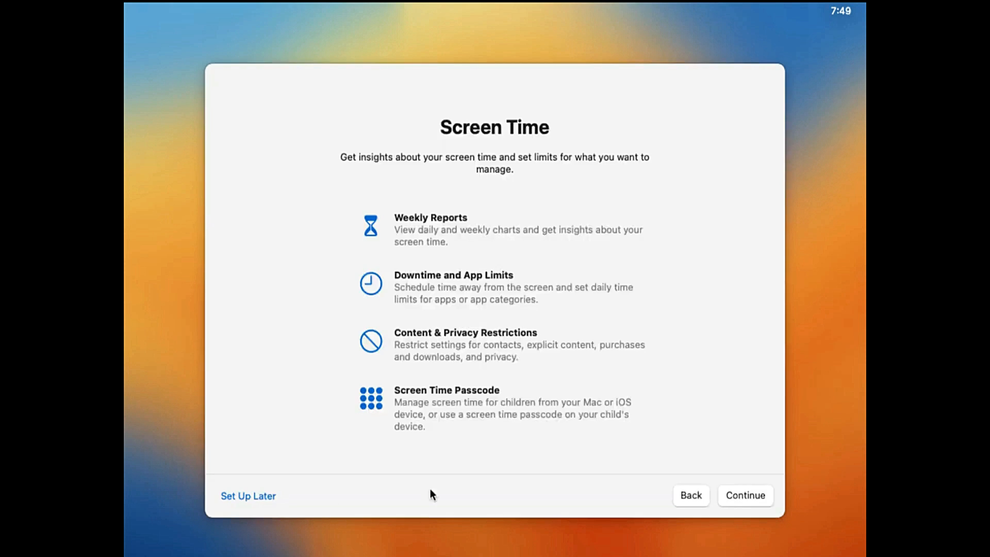
# Step: Advance through the macOS setup and accept the Light appearance
pyautogui.click(261, 495)
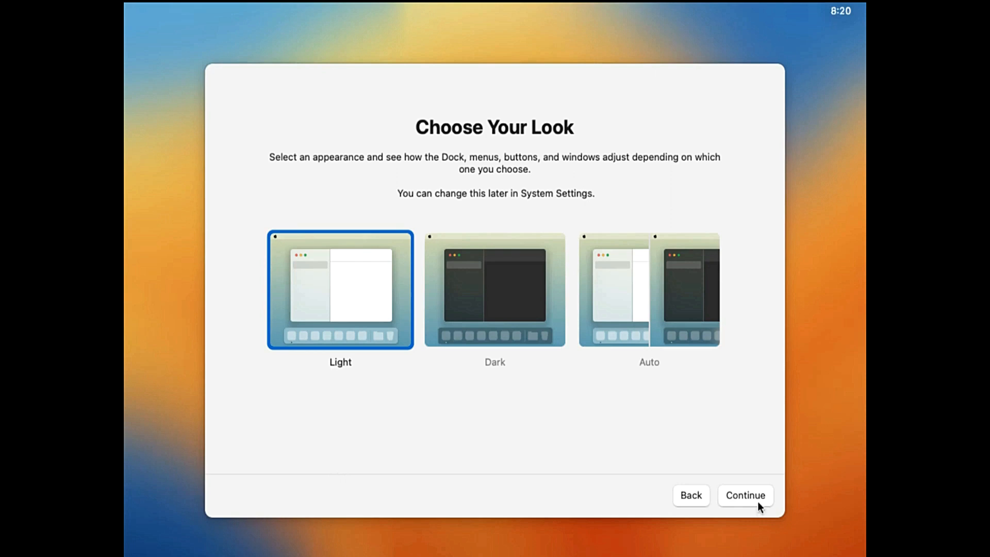
pyautogui.click(758, 501)
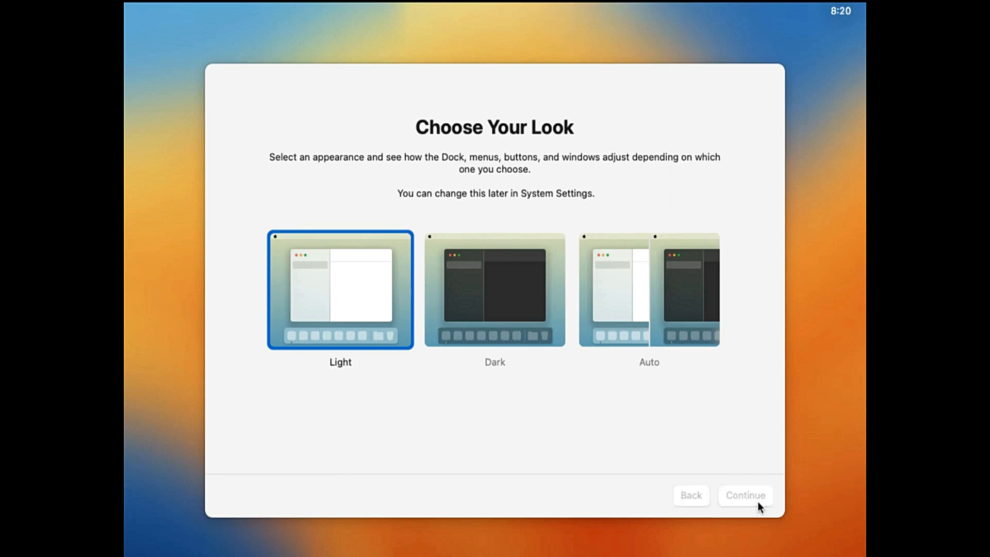